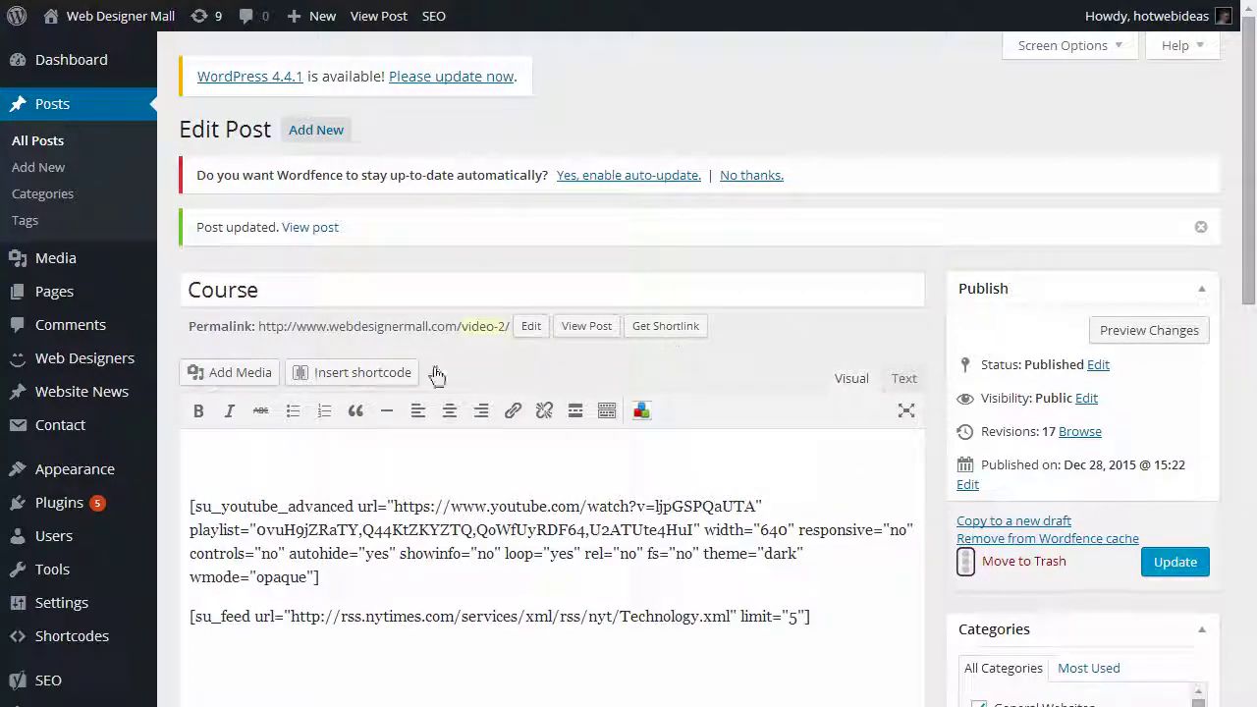
Step: Pick the Carousel shortcode from the Gallery group of the Shortcodes Ultimate inserter
left_click(357, 379)
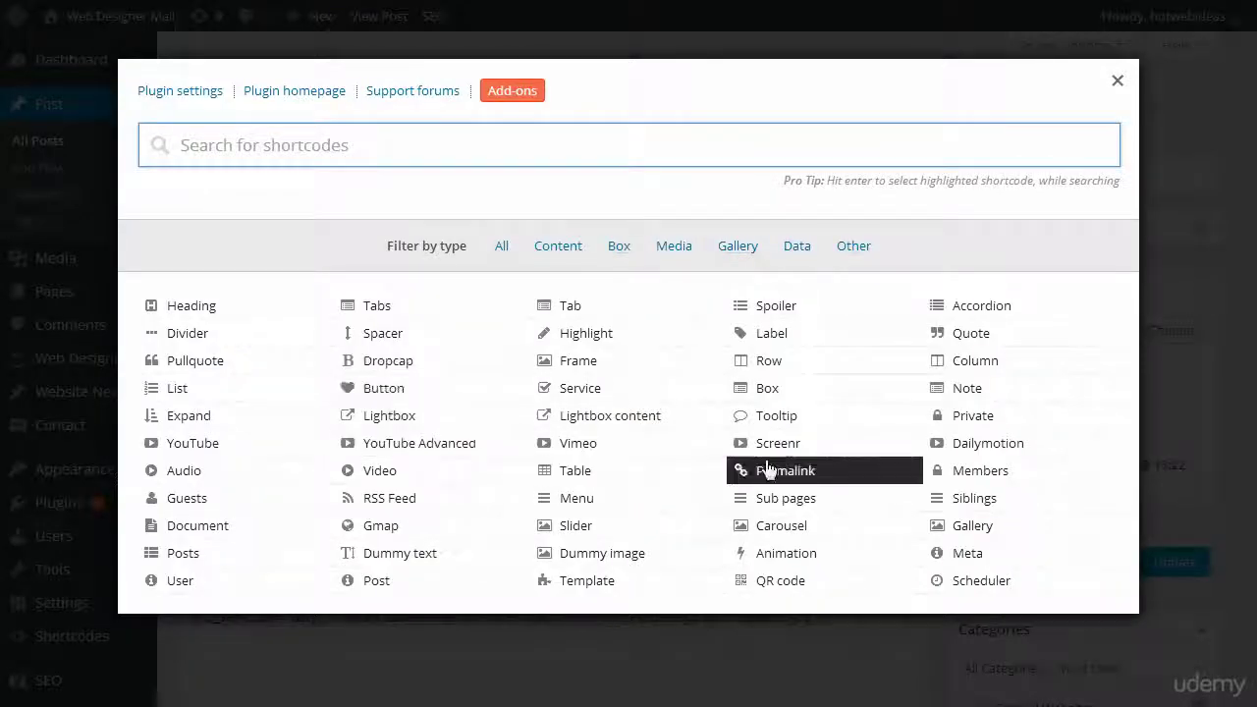
left_click(742, 249)
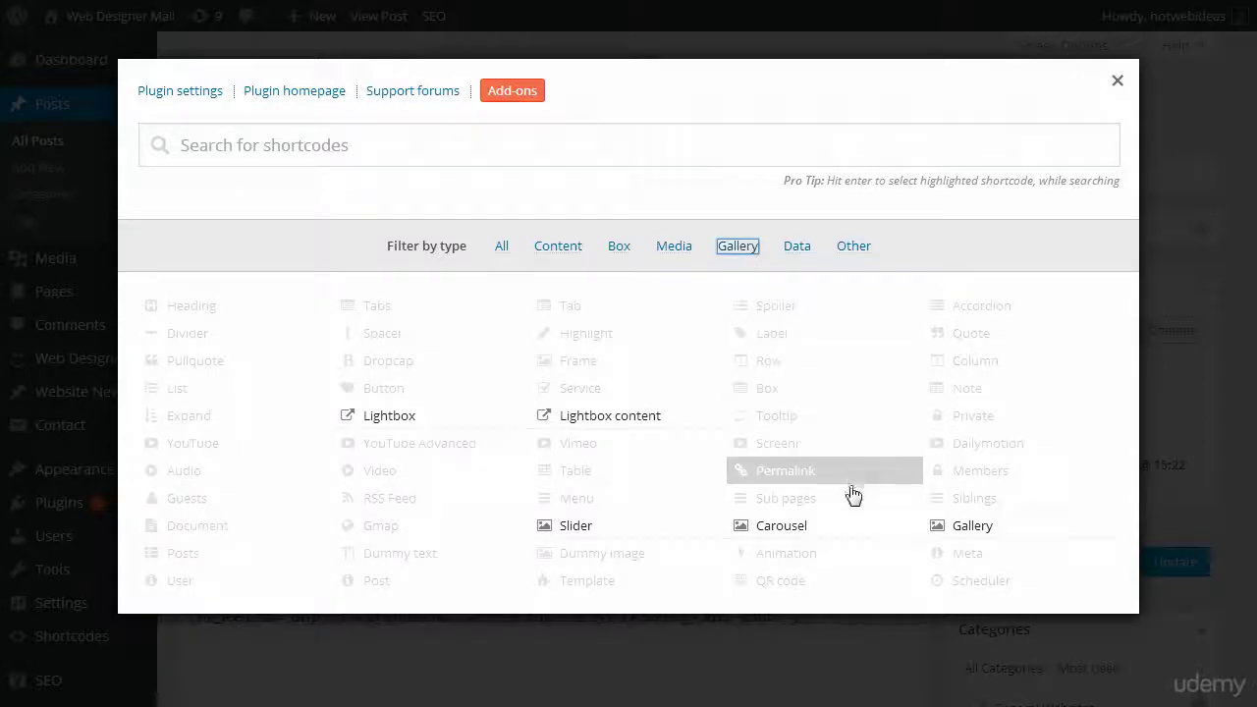
left_click(773, 530)
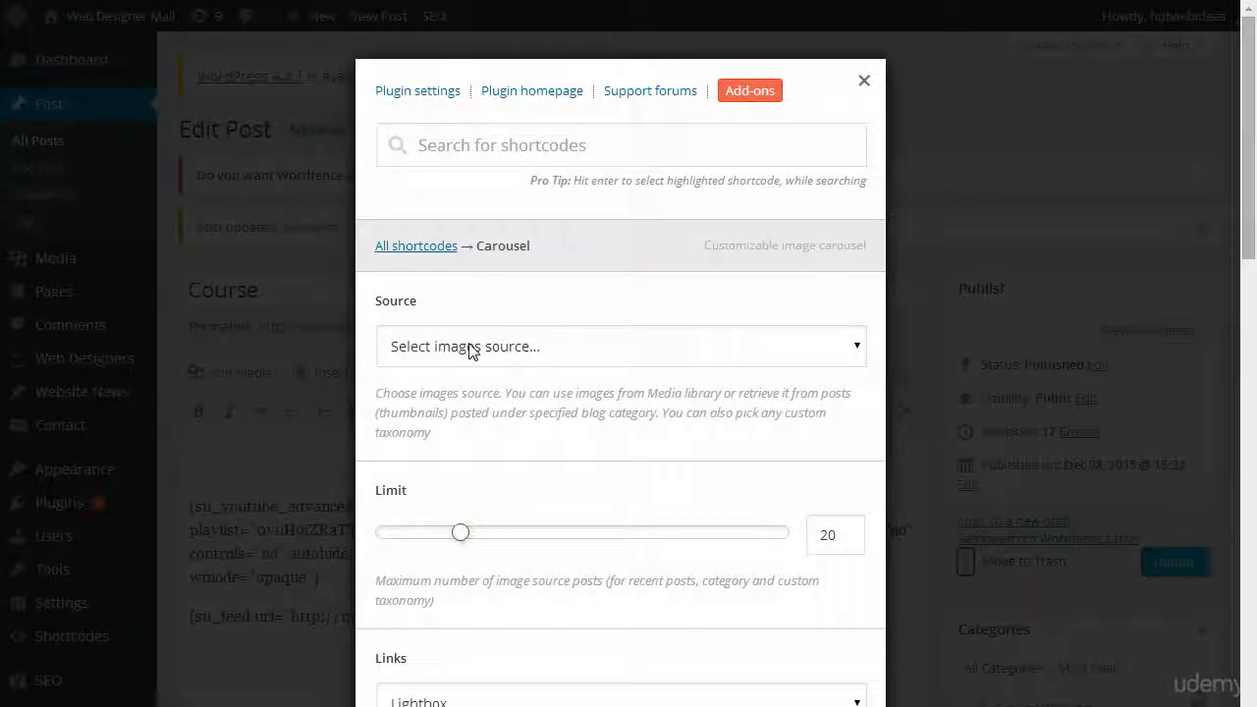
Step: Set the carousel's Source to Media library and bring up the image picker
left_click(471, 348)
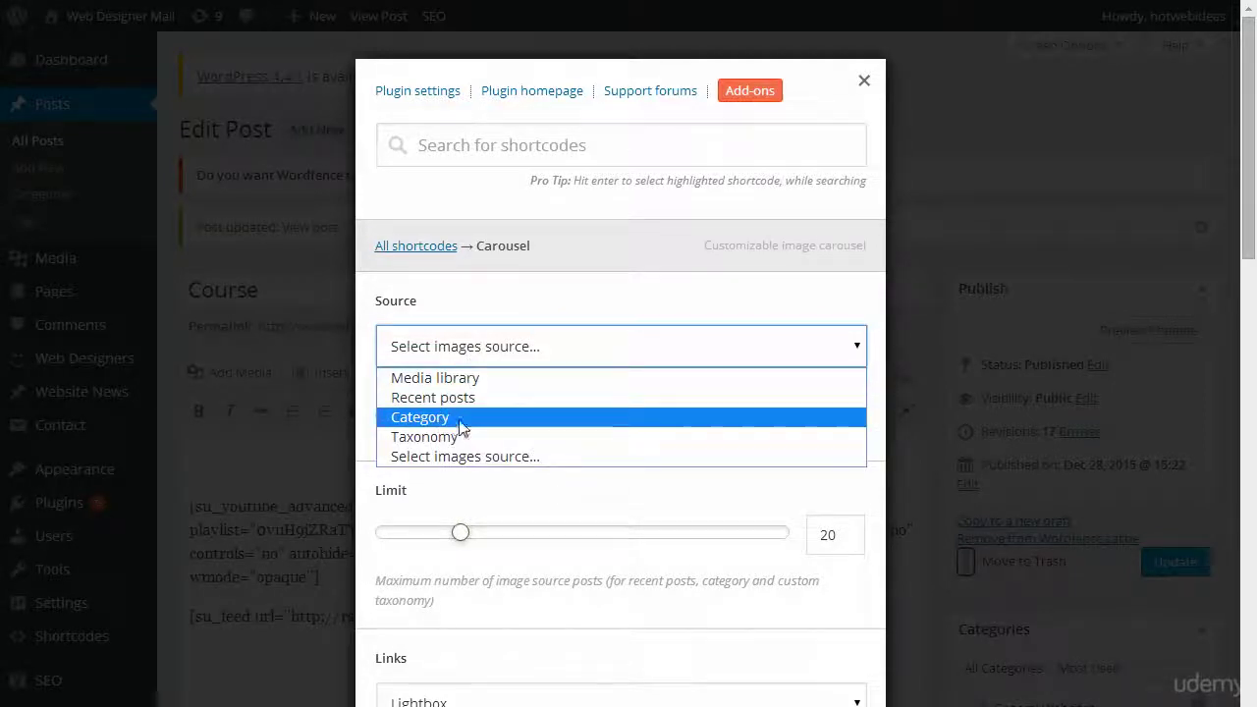
left_click(429, 379)
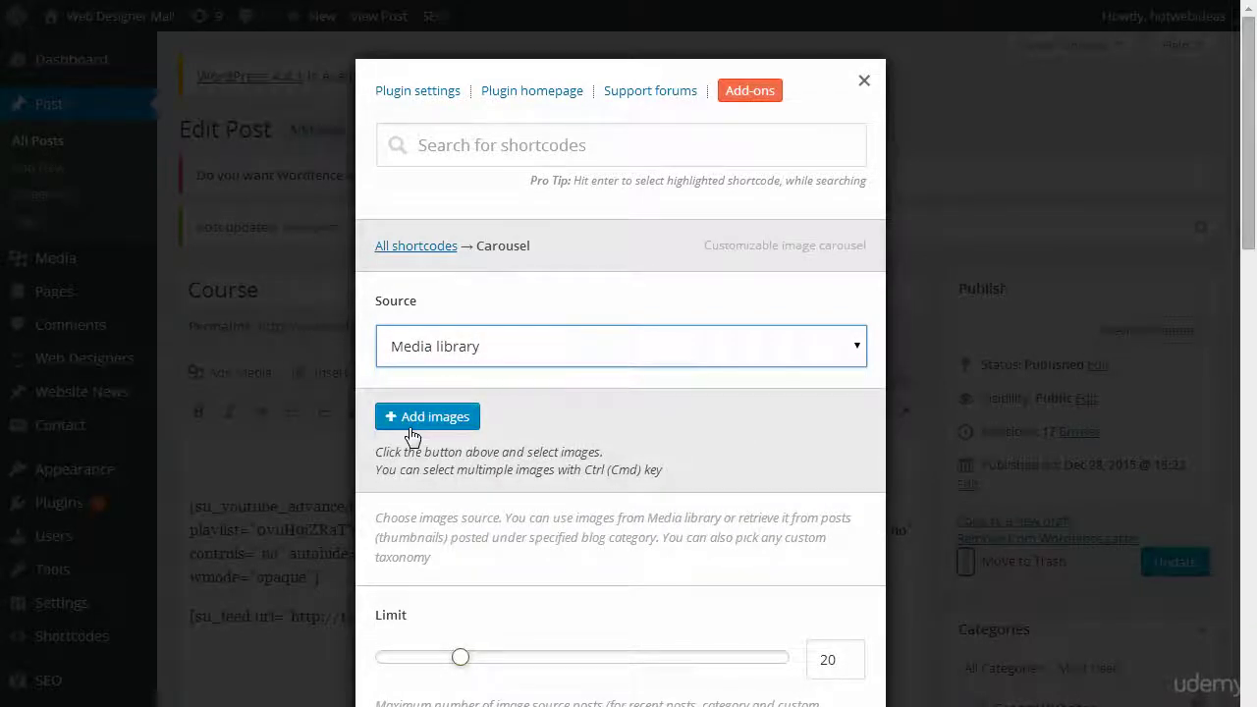
left_click(422, 417)
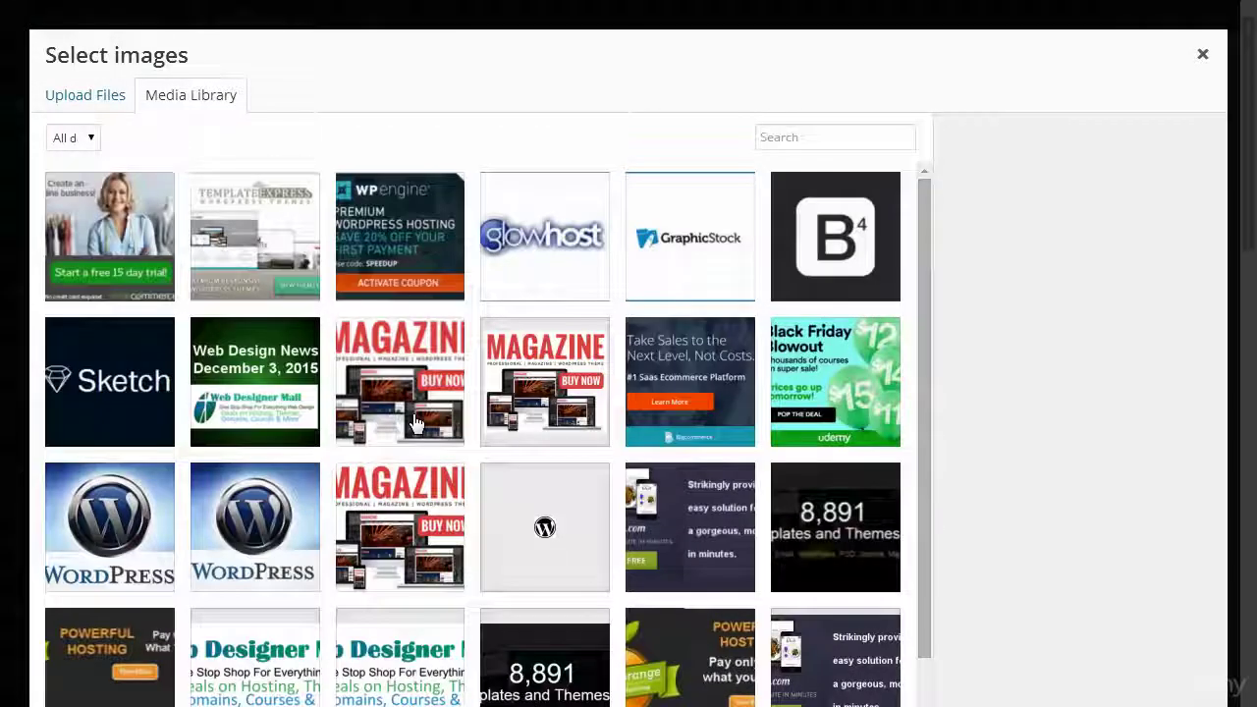
Step: Add graphicstock.jpg and mhmagazine200.png to the carousel's image list
left_click(419, 252)
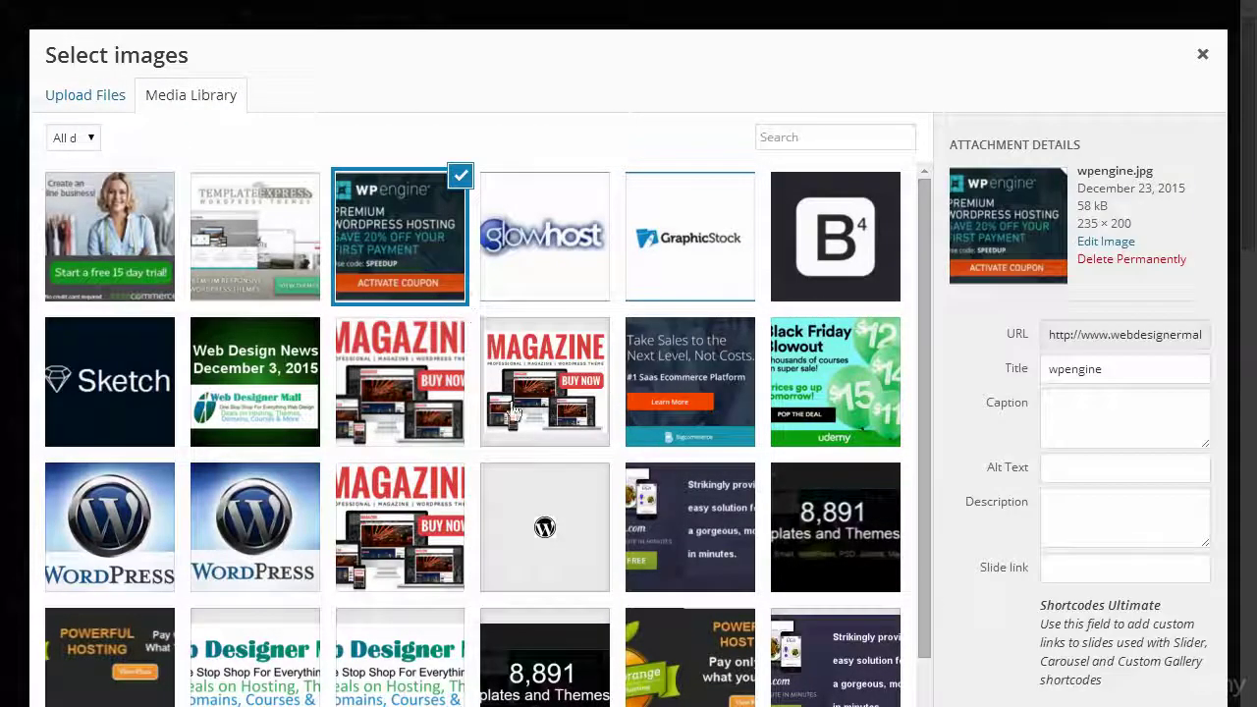
left_click(147, 381)
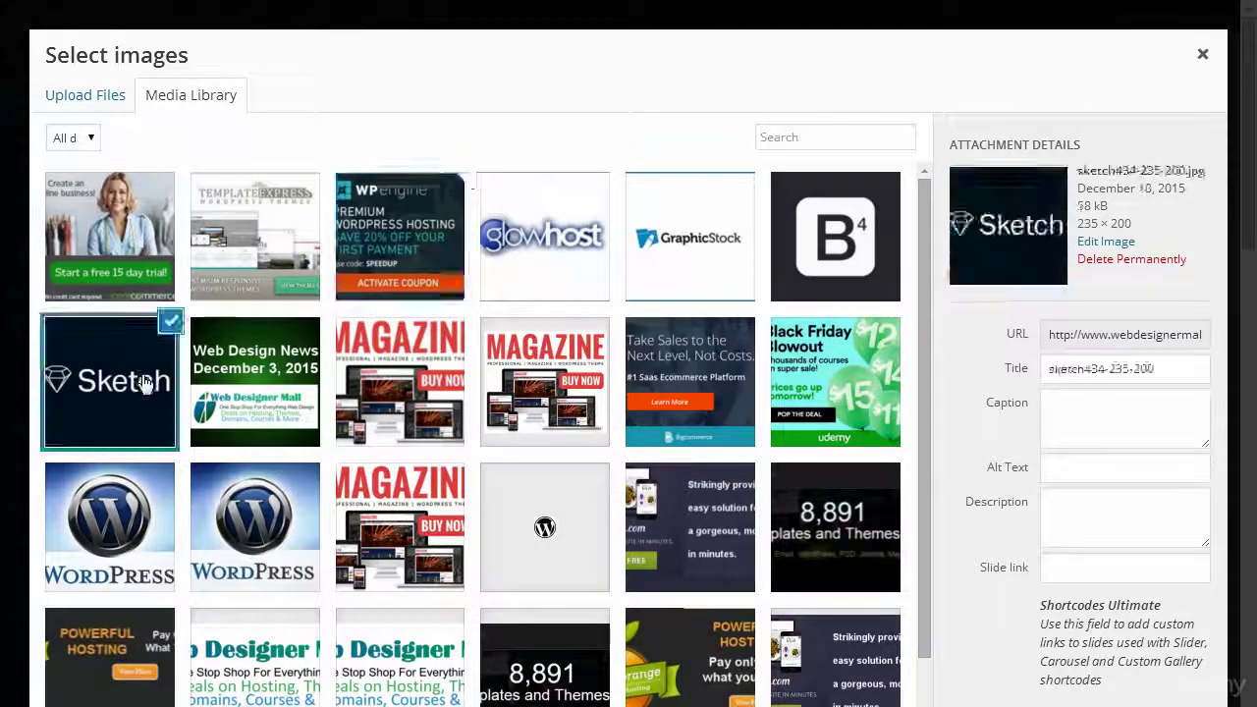
left_click(383, 388)
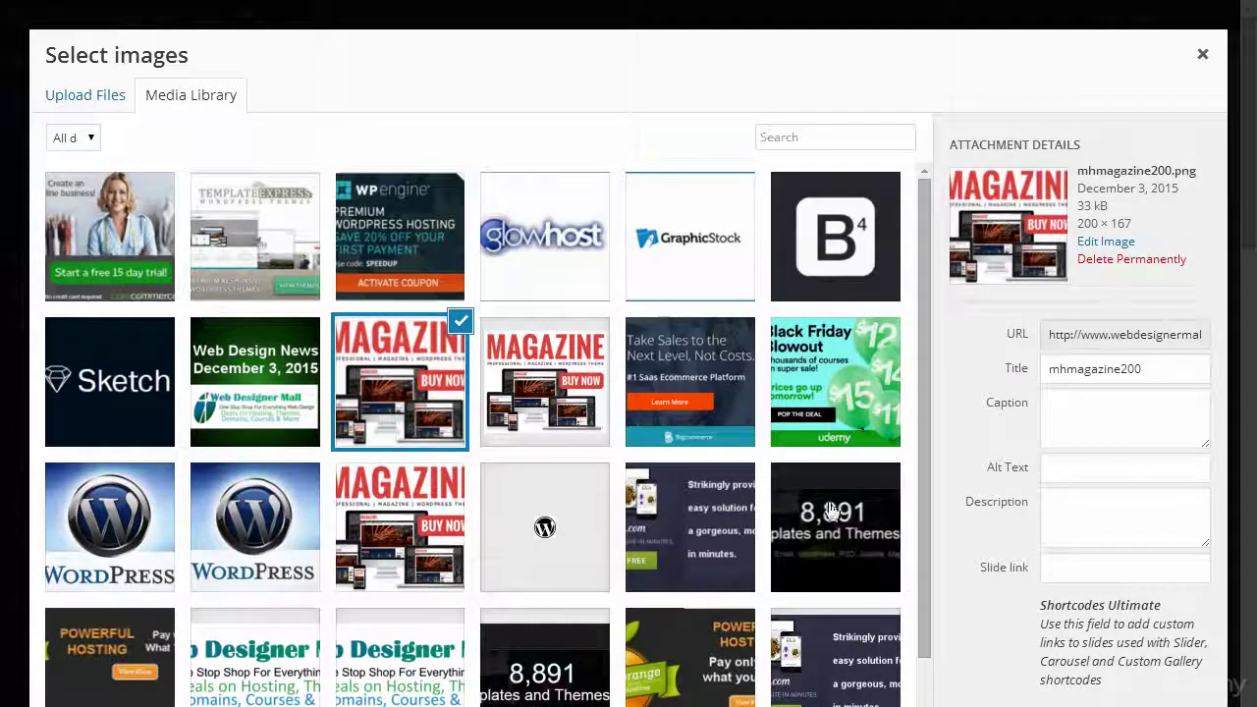
left_click(701, 263)
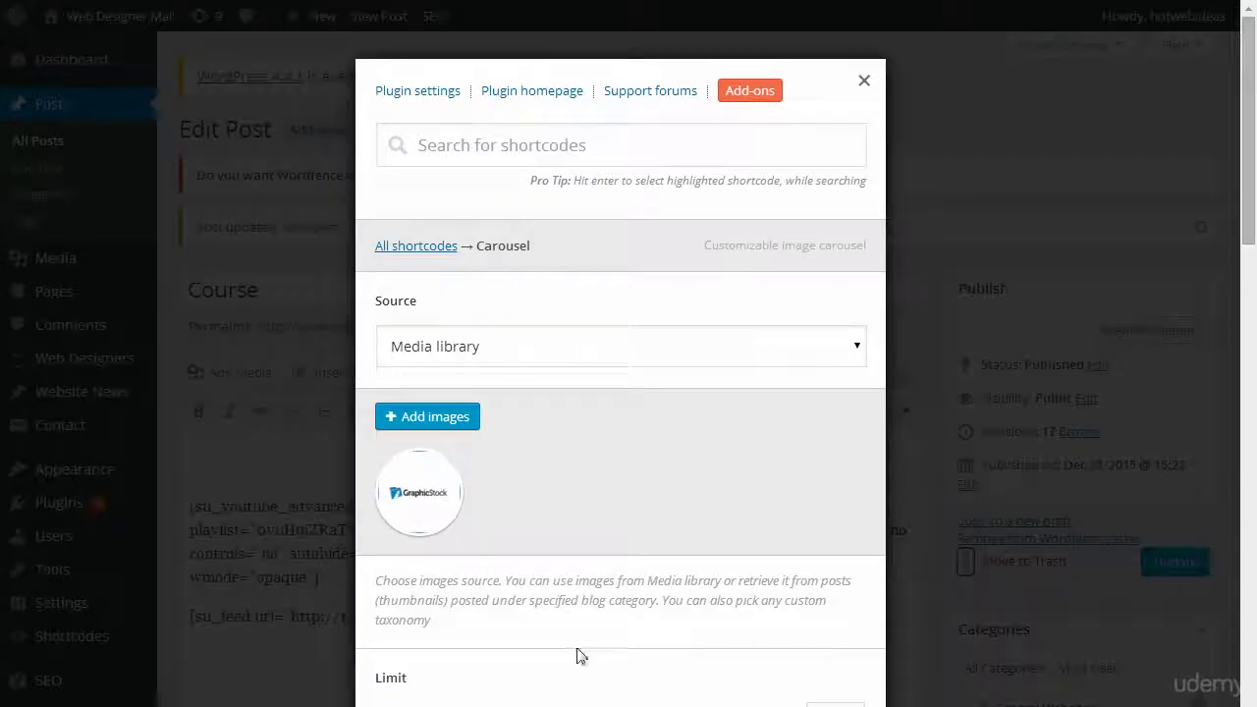
left_click(461, 420)
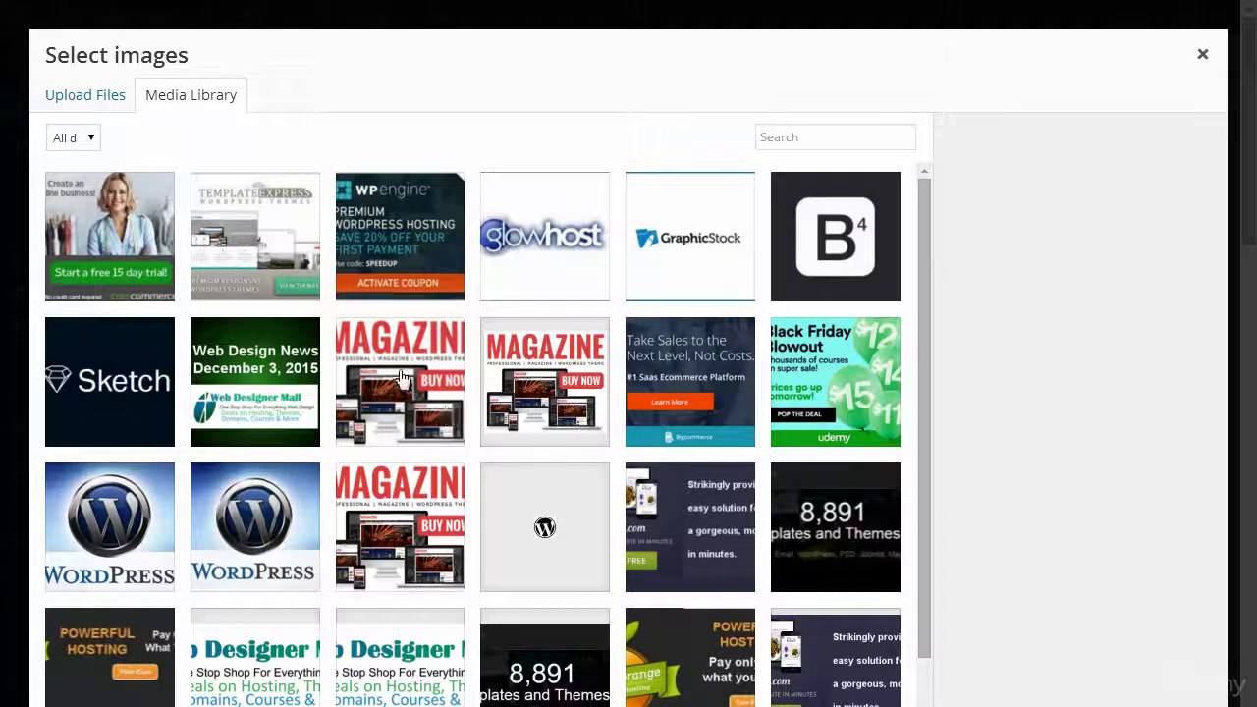
left_click(444, 418)
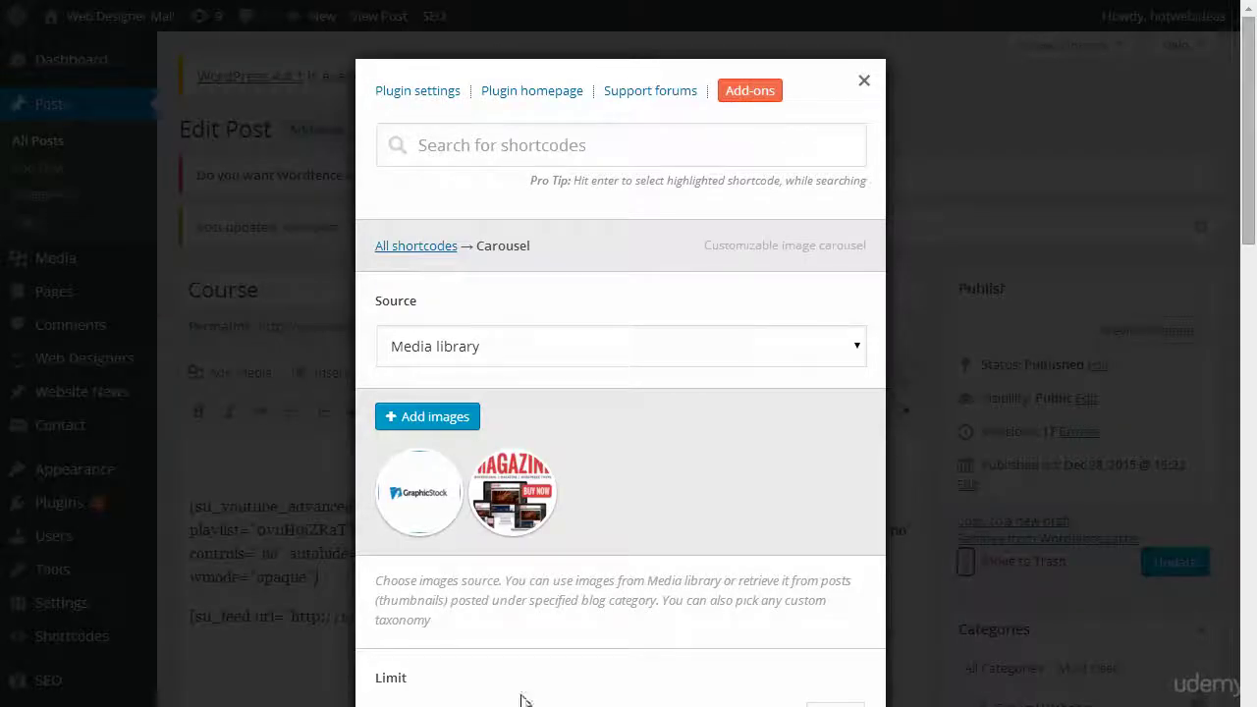
mouse_move(477, 496)
Step: Add the WordPress, Web Design News, glowhost and Black Friday (udemy300x250) banners together
left_click(410, 422)
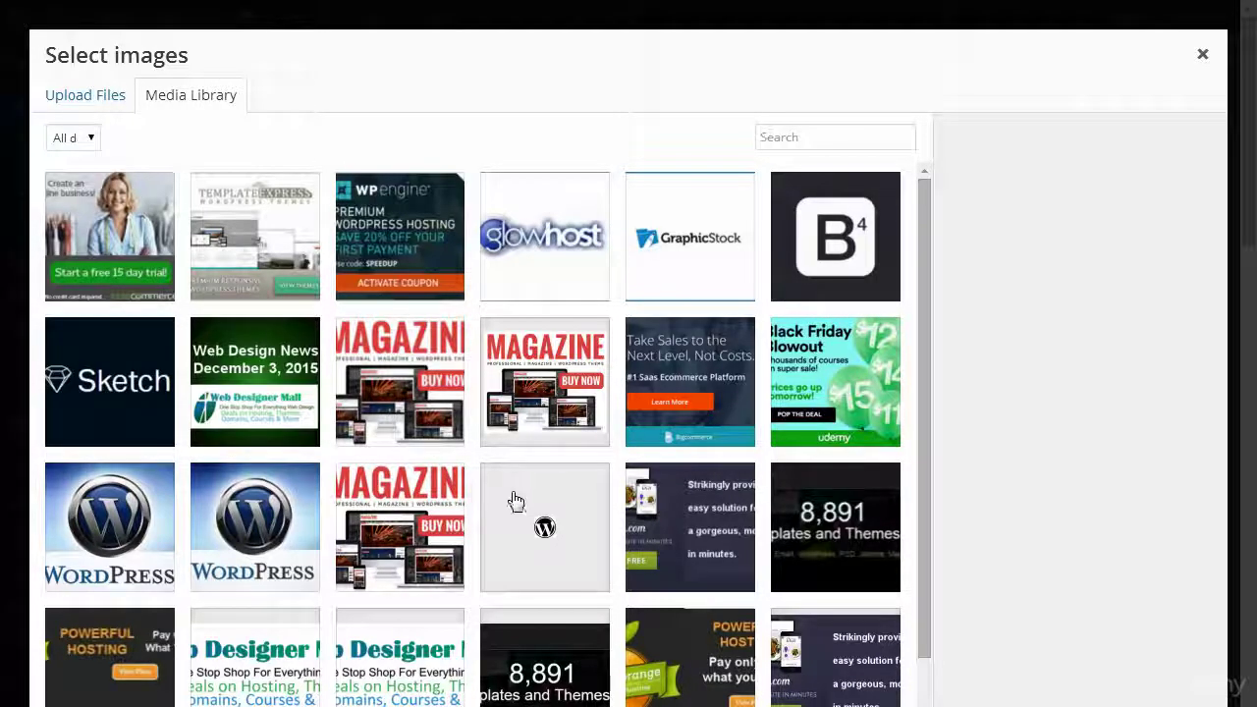
left_click(108, 526)
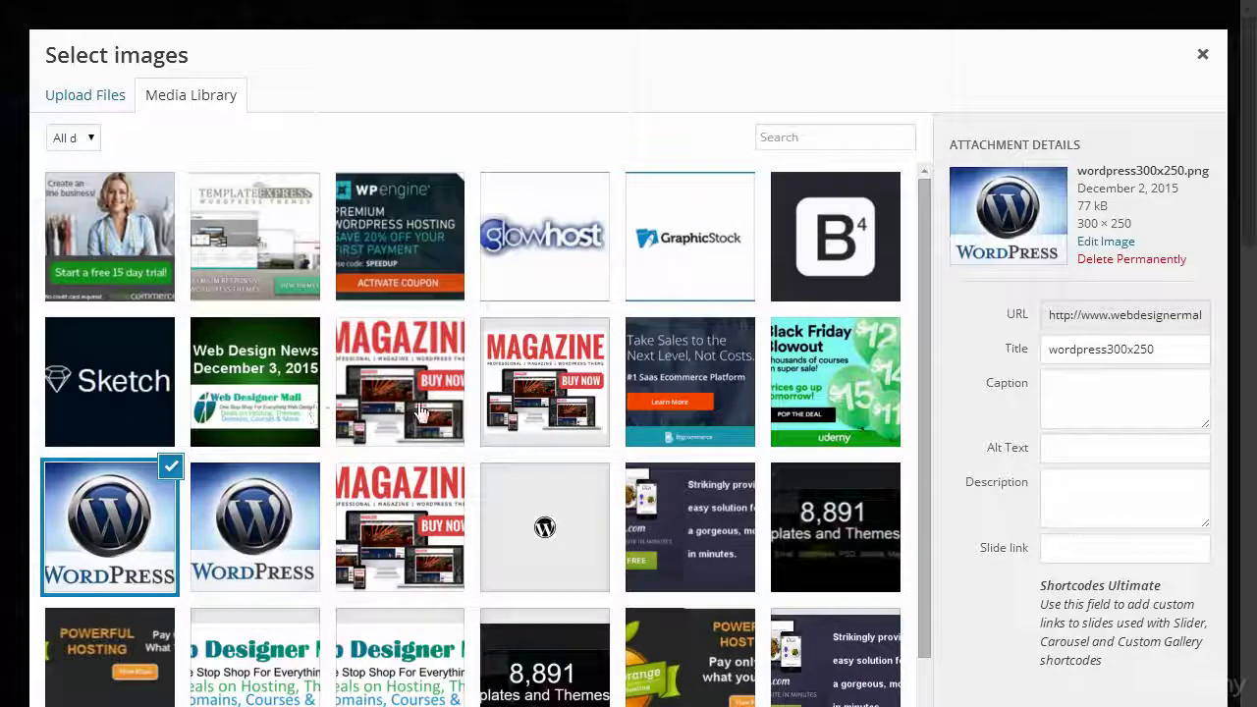
left_click(258, 397)
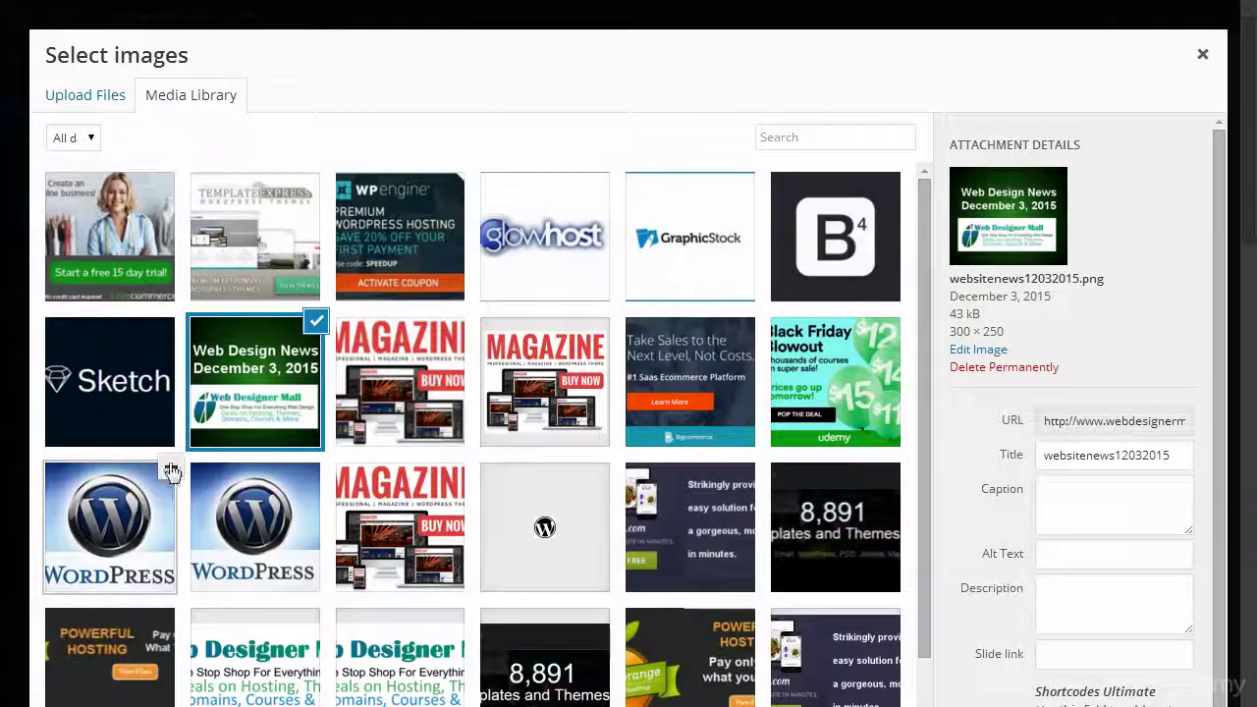
left_click(547, 245)
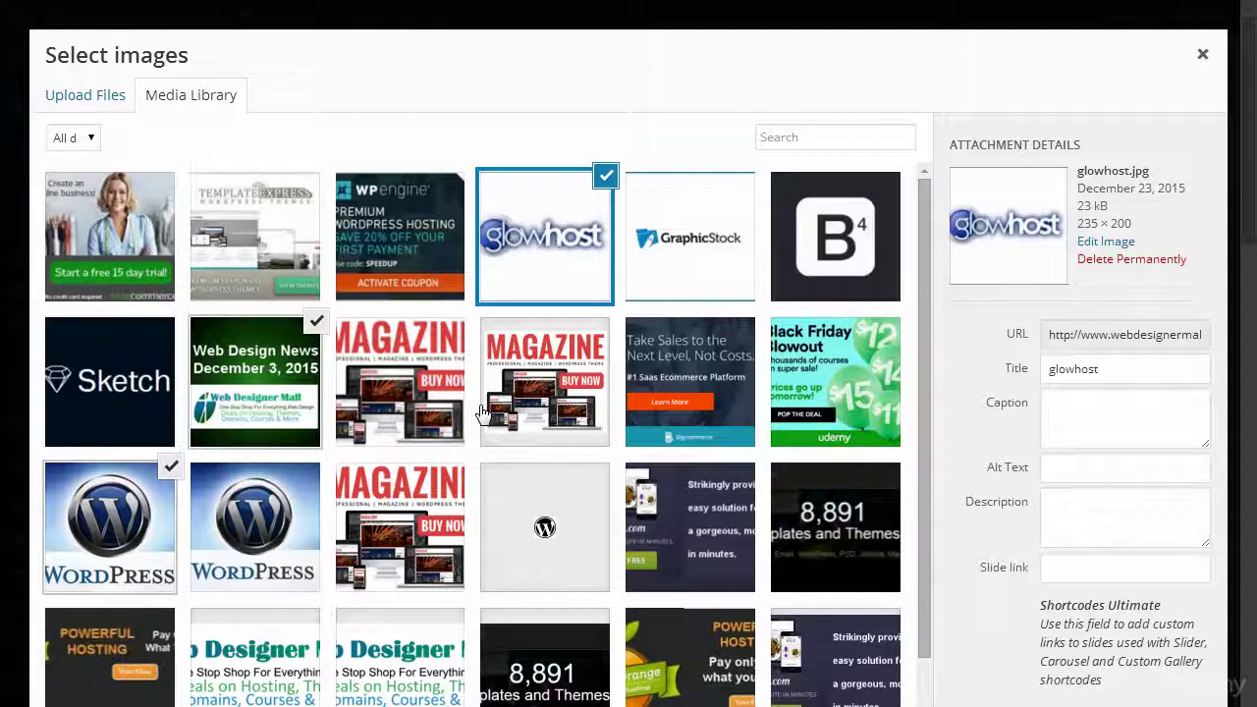
left_click(803, 370)
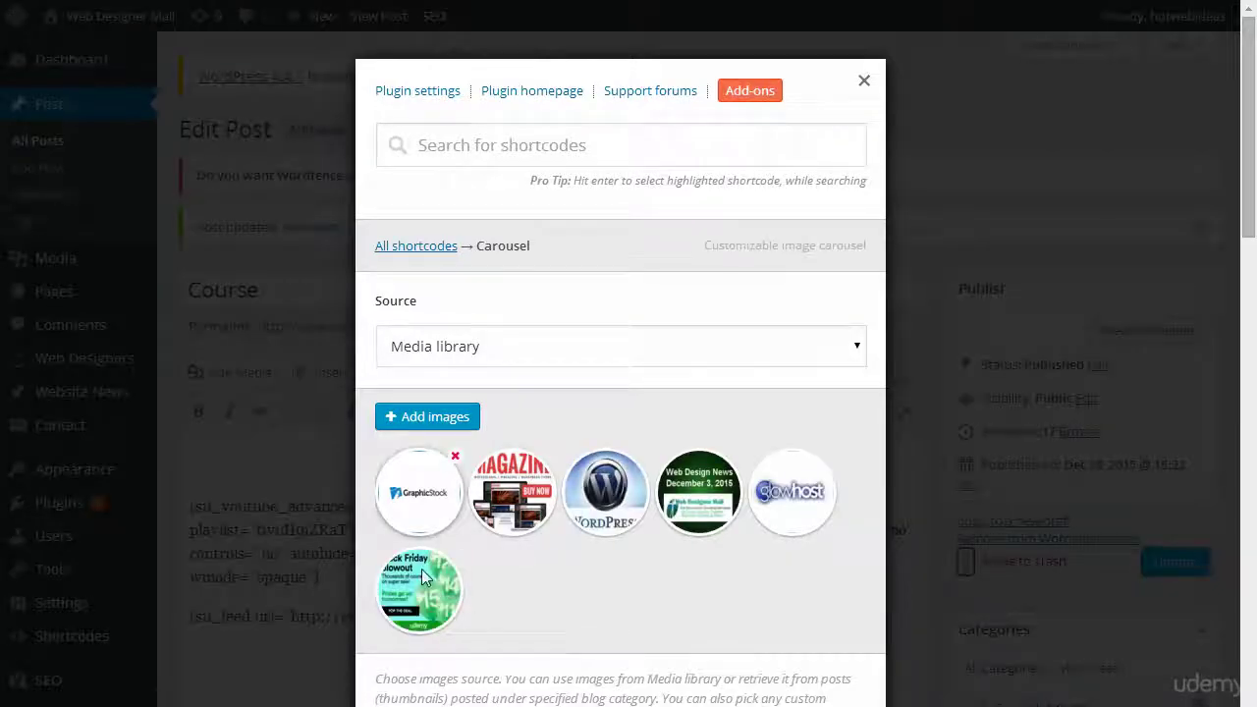
Step: Set Links to Post permalink, leaving the links target at Same window
scroll(566, 465, "down", 4)
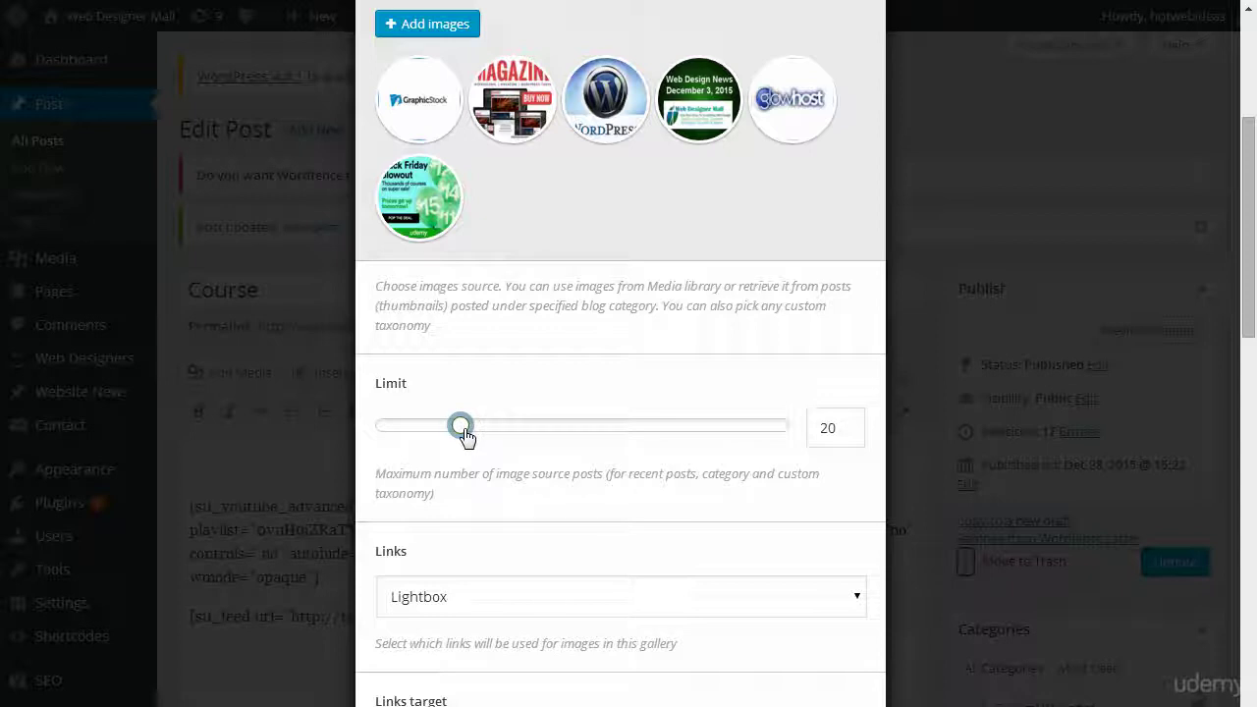
scroll(508, 416, "down", 4)
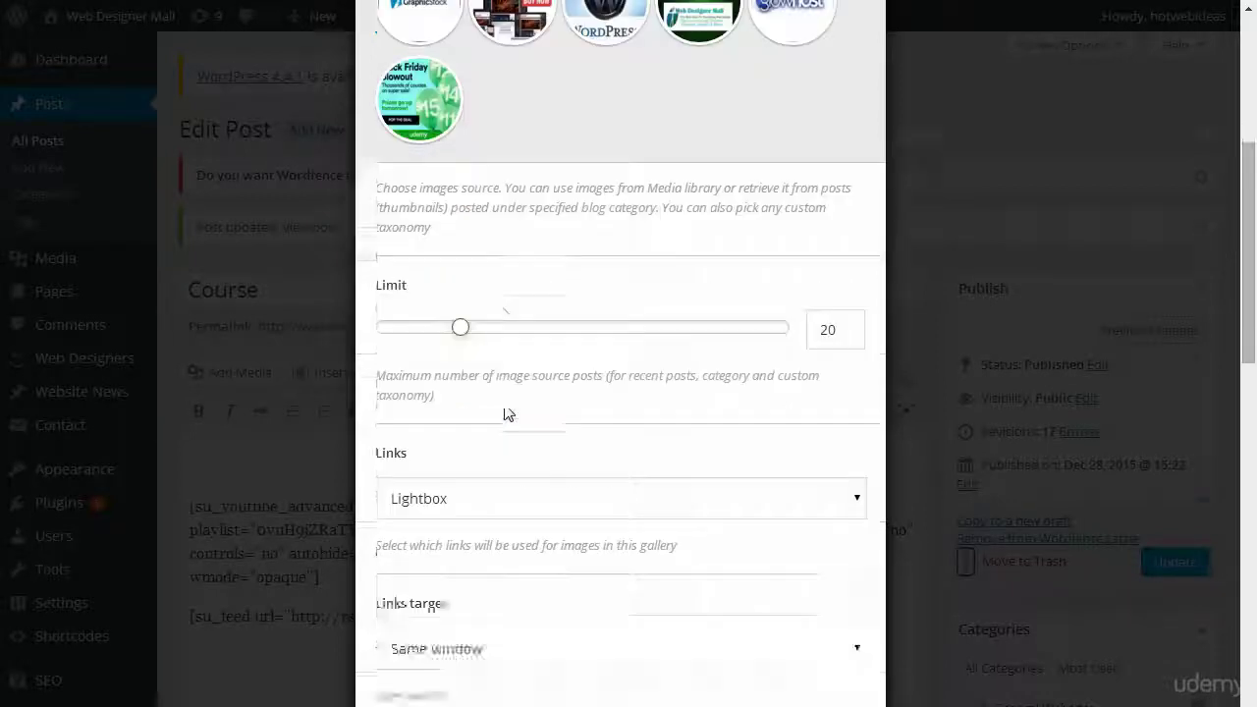
left_click(442, 204)
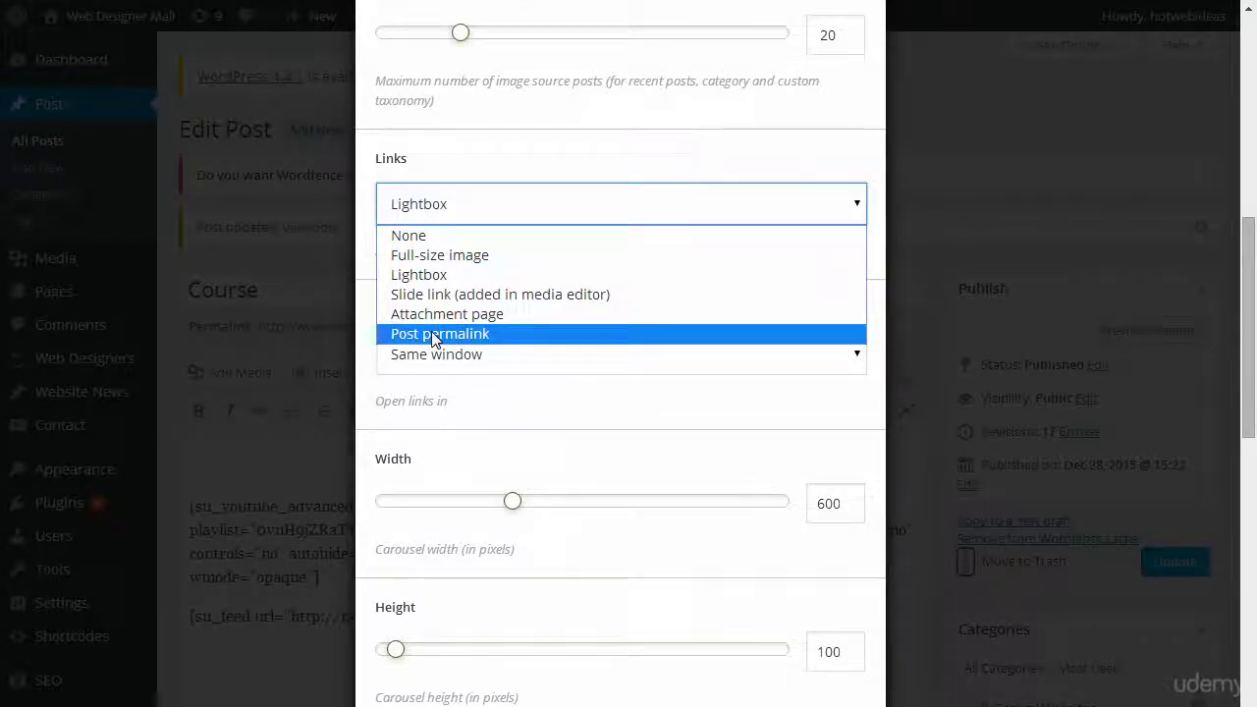
left_click(438, 334)
scroll(535, 413, "down", 2)
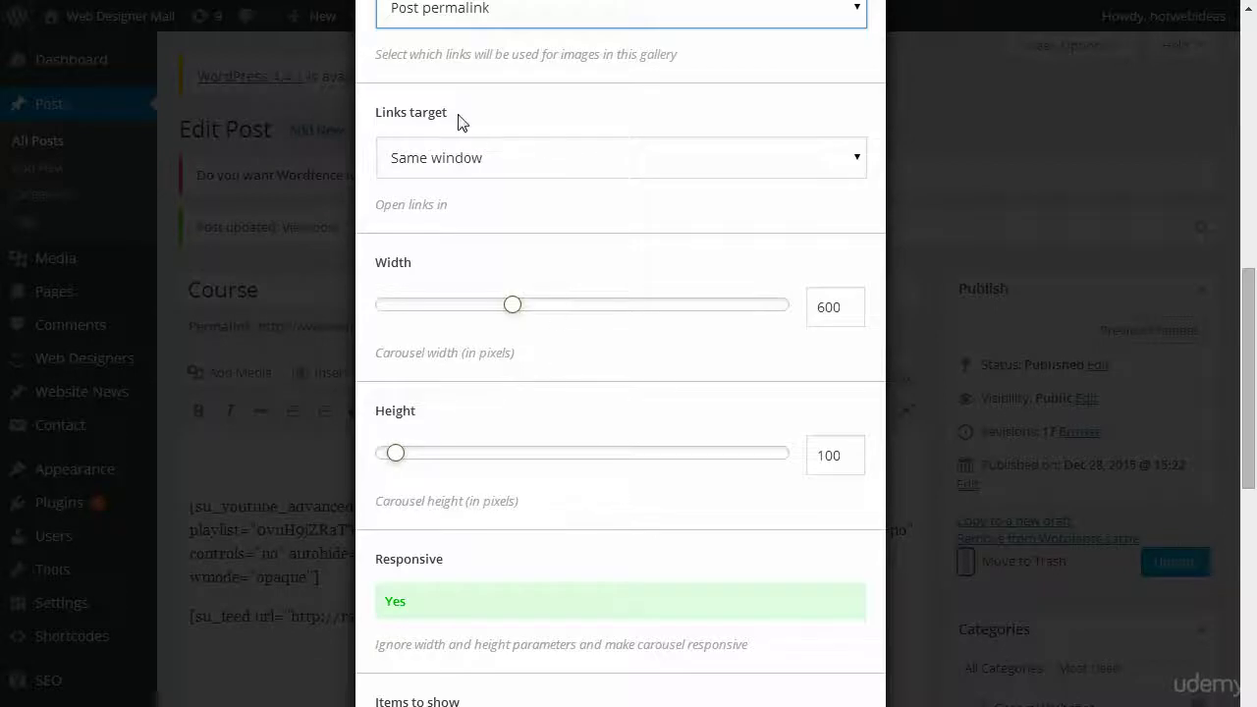
left_click(444, 166)
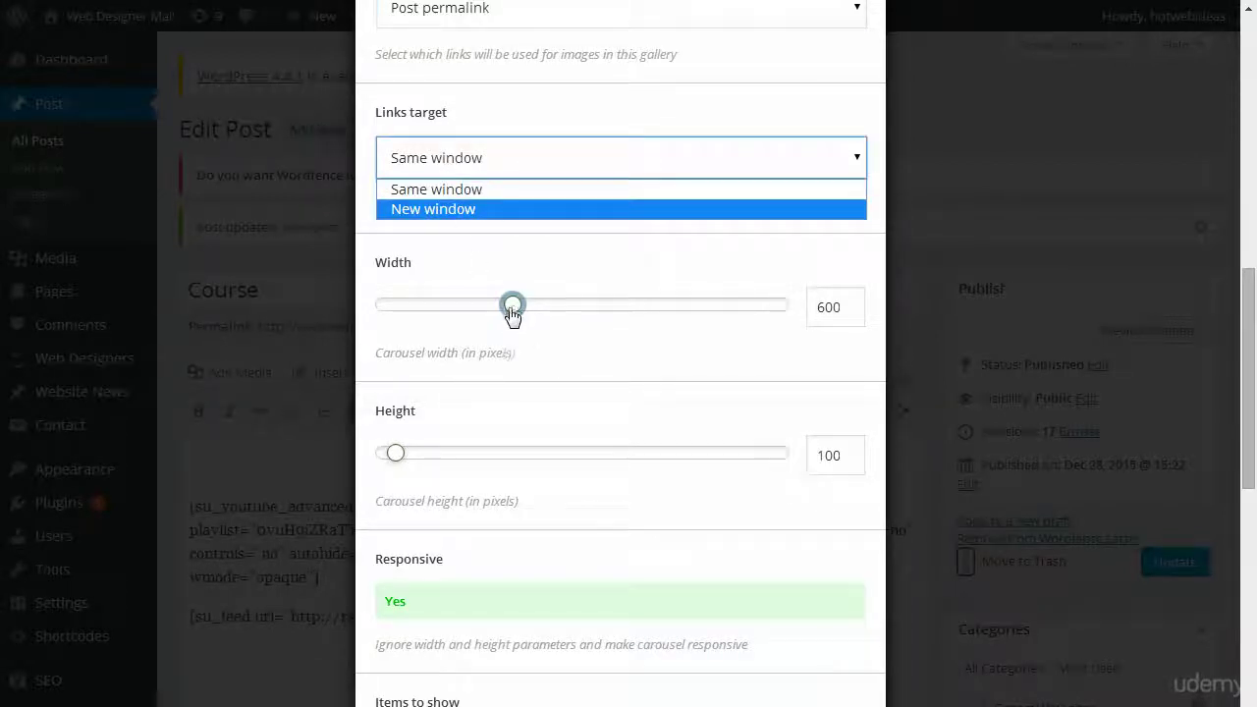
Step: Narrow the width to about 360 px, raise height to 140 px, and re-enable Responsive
left_click_drag(513, 310, 447, 312)
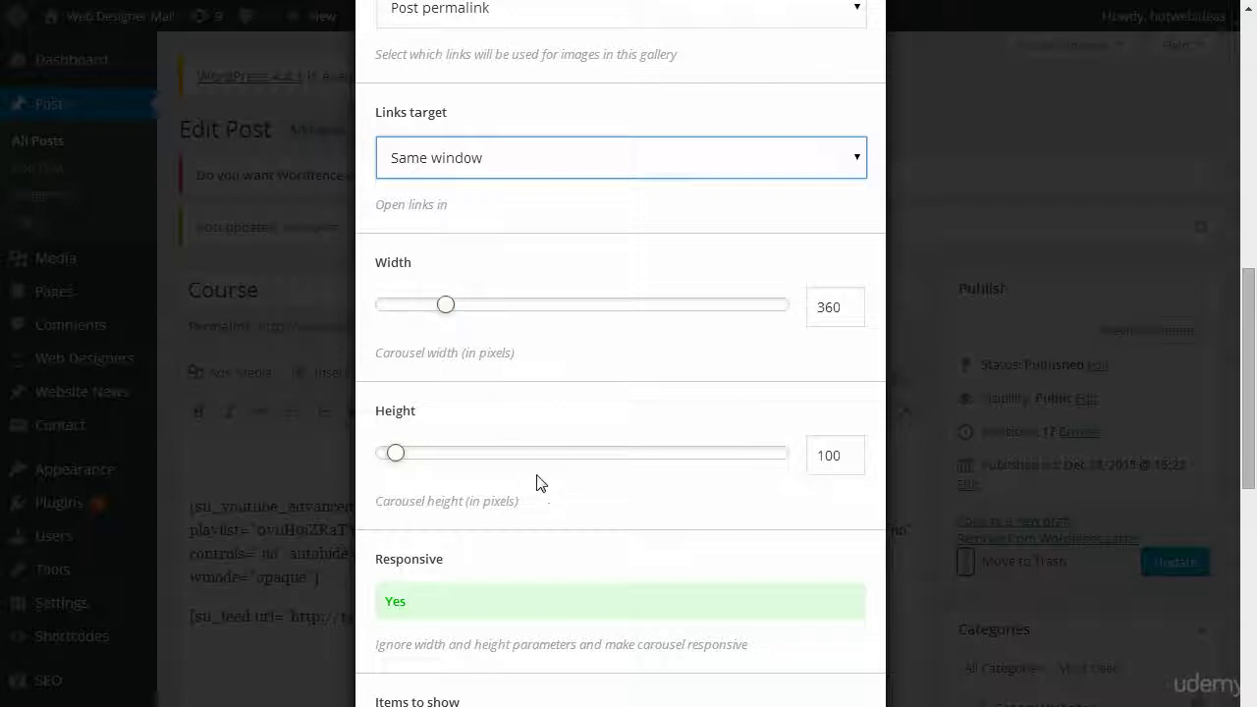
left_click_drag(399, 461, 408, 463)
scroll(485, 416, "down", 4)
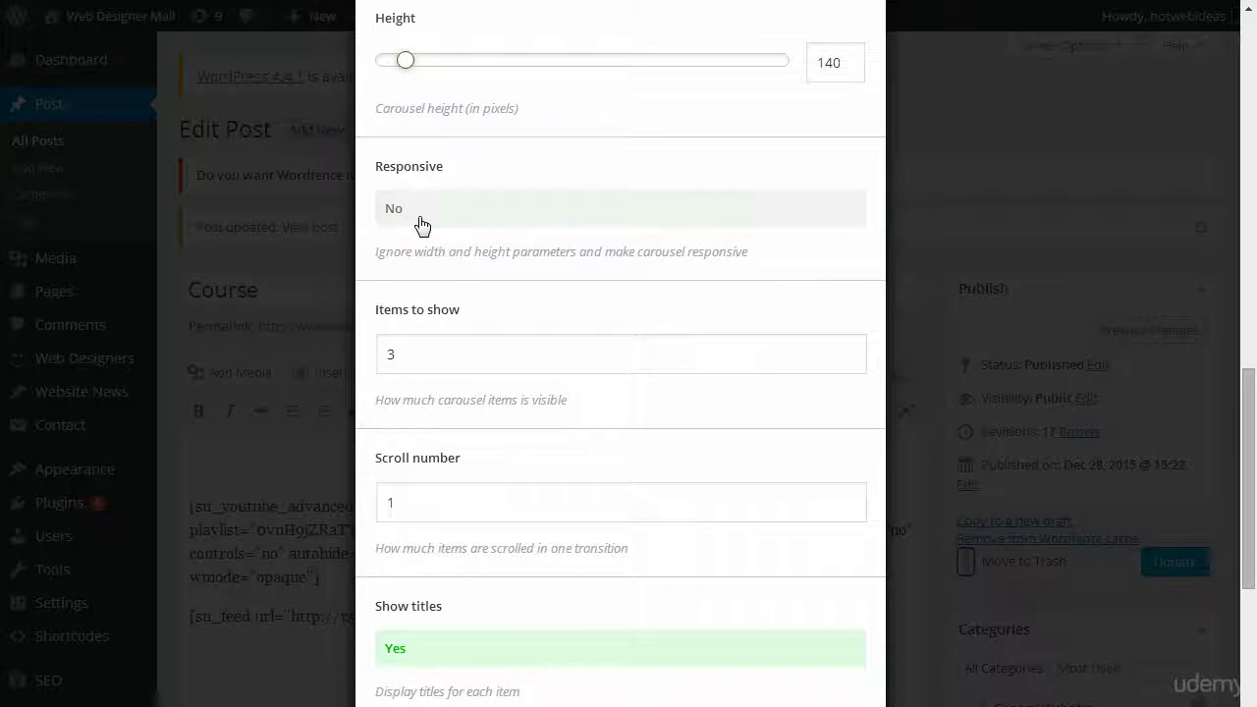
left_click(422, 226)
Step: Set Items to show to 5 and the Scroll number to 2
double_click(849, 350)
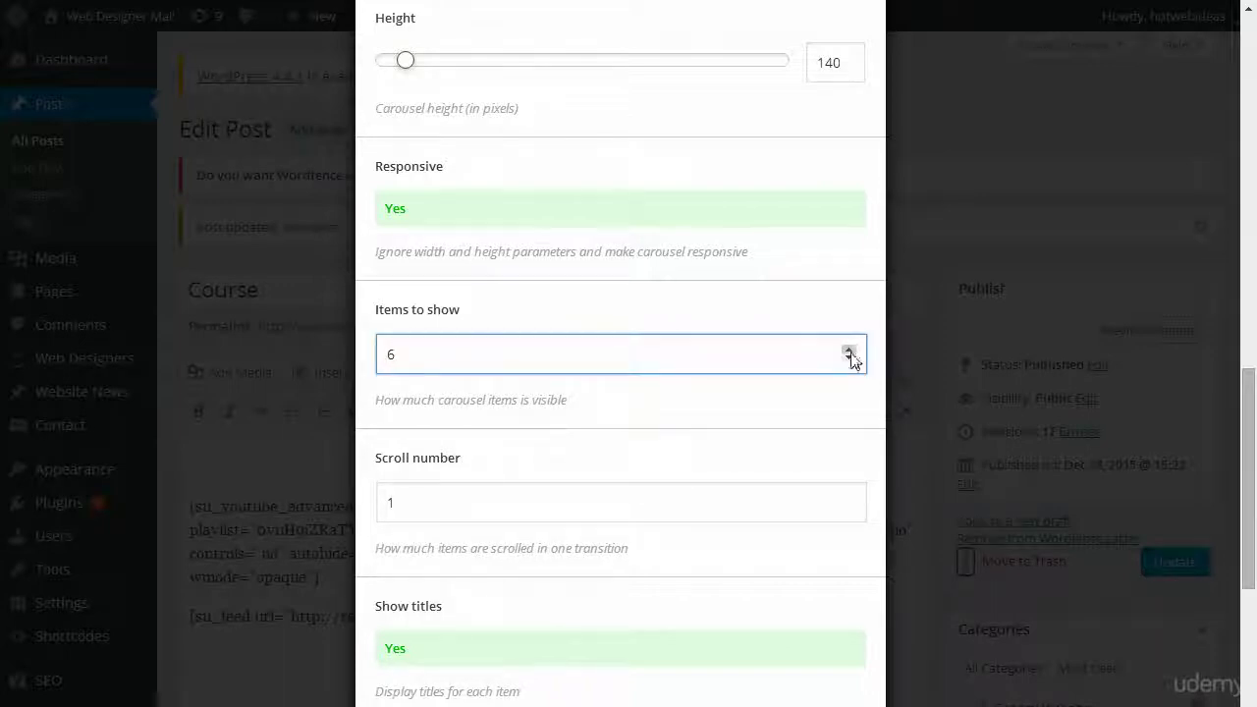
left_click(849, 360)
double_click(388, 361)
left_click(849, 349)
scroll(638, 501, "down", 2)
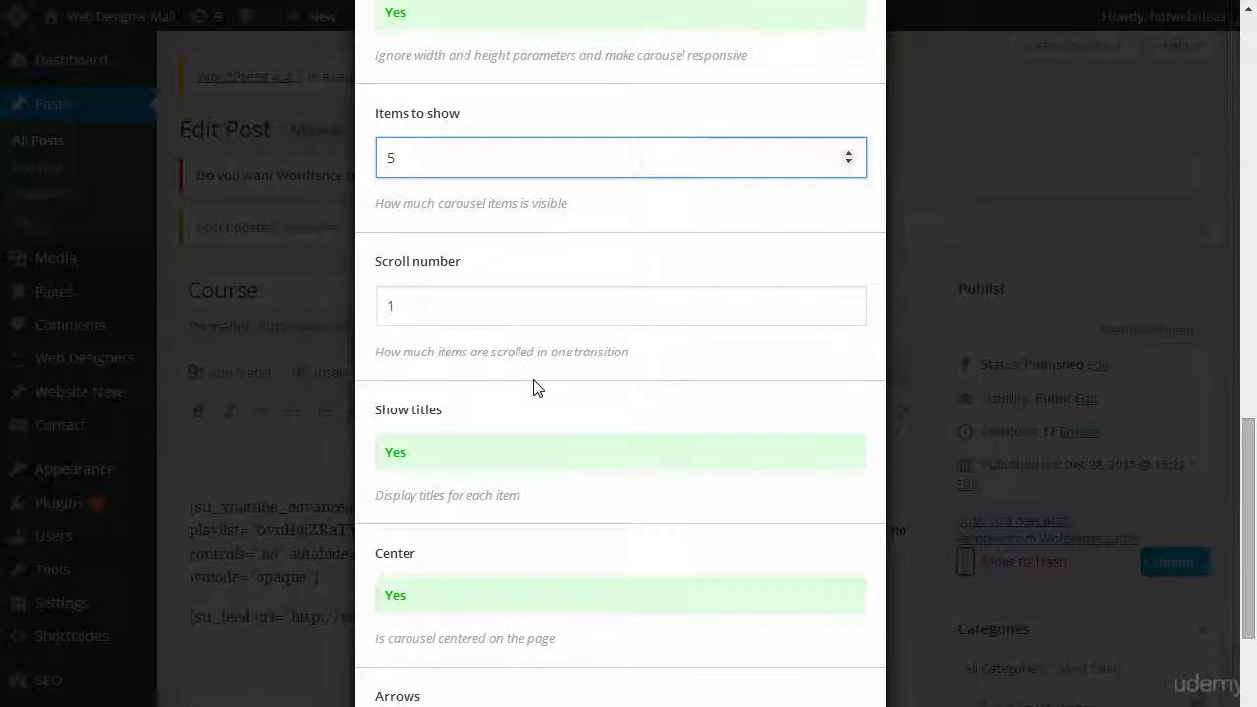
double_click(393, 305)
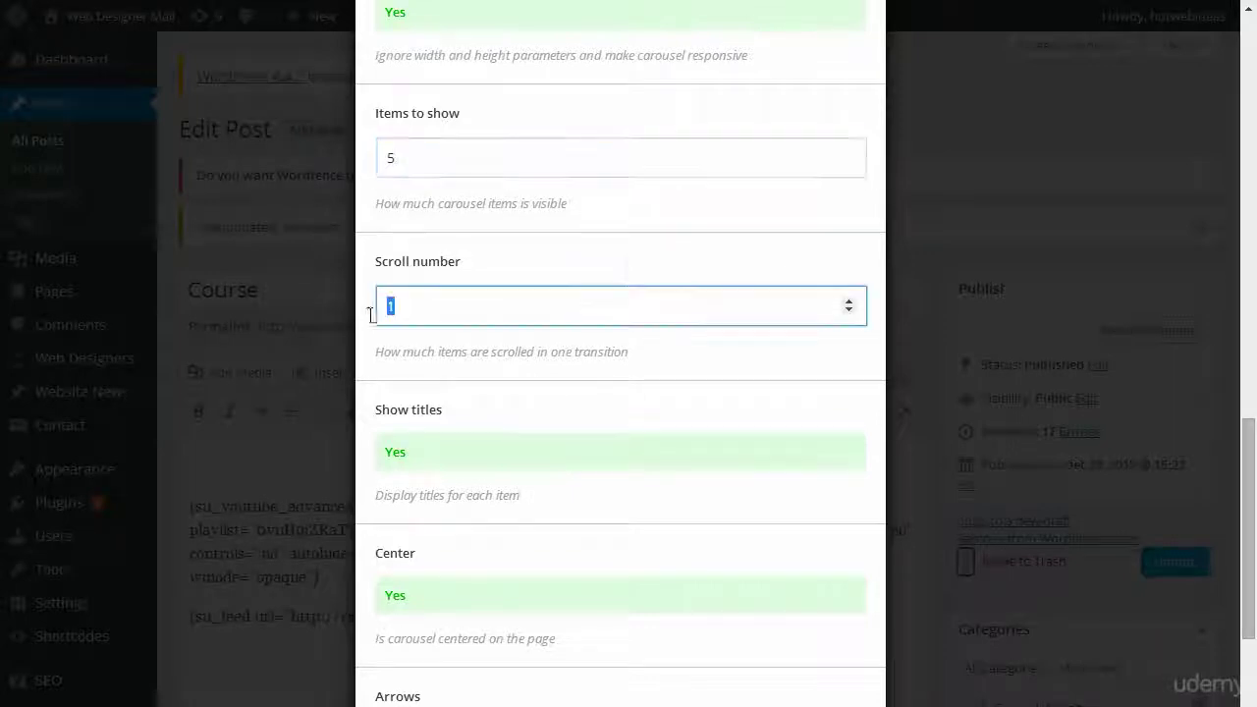
type("2")
Step: Confirm Links is still Post permalink and switch Pagination to Yes
scroll(494, 480, "down", 2)
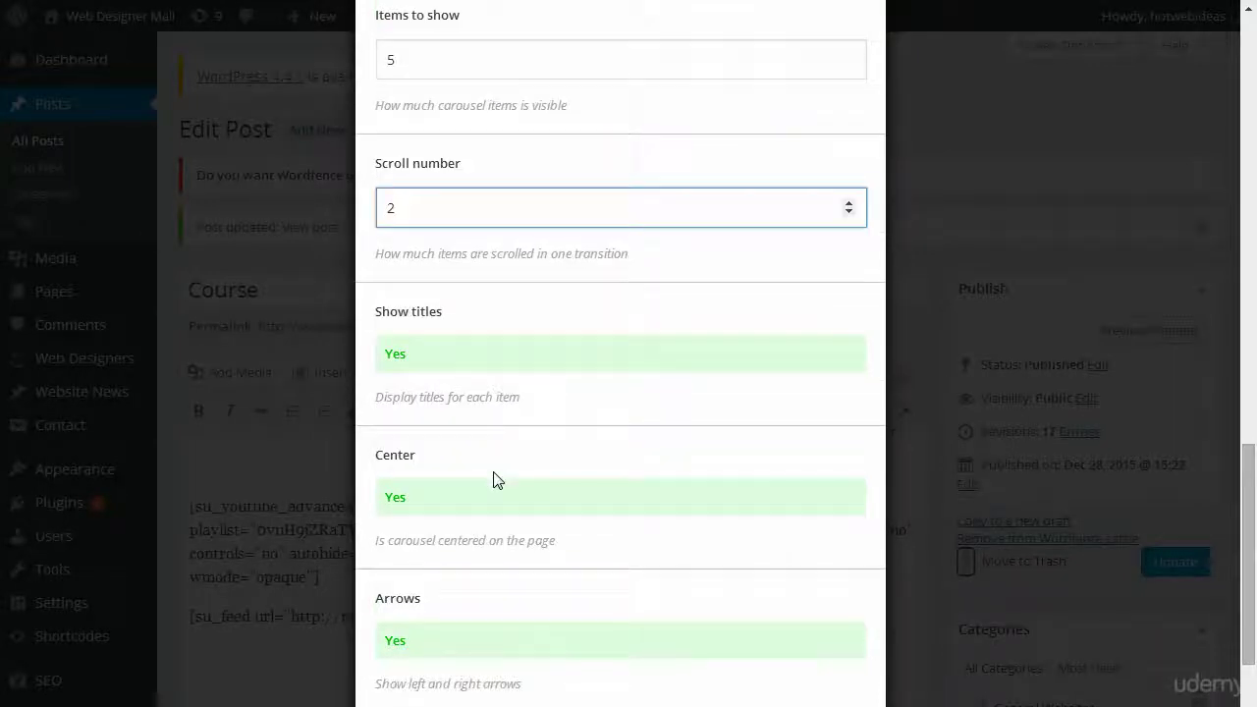
scroll(468, 345, "up", 8)
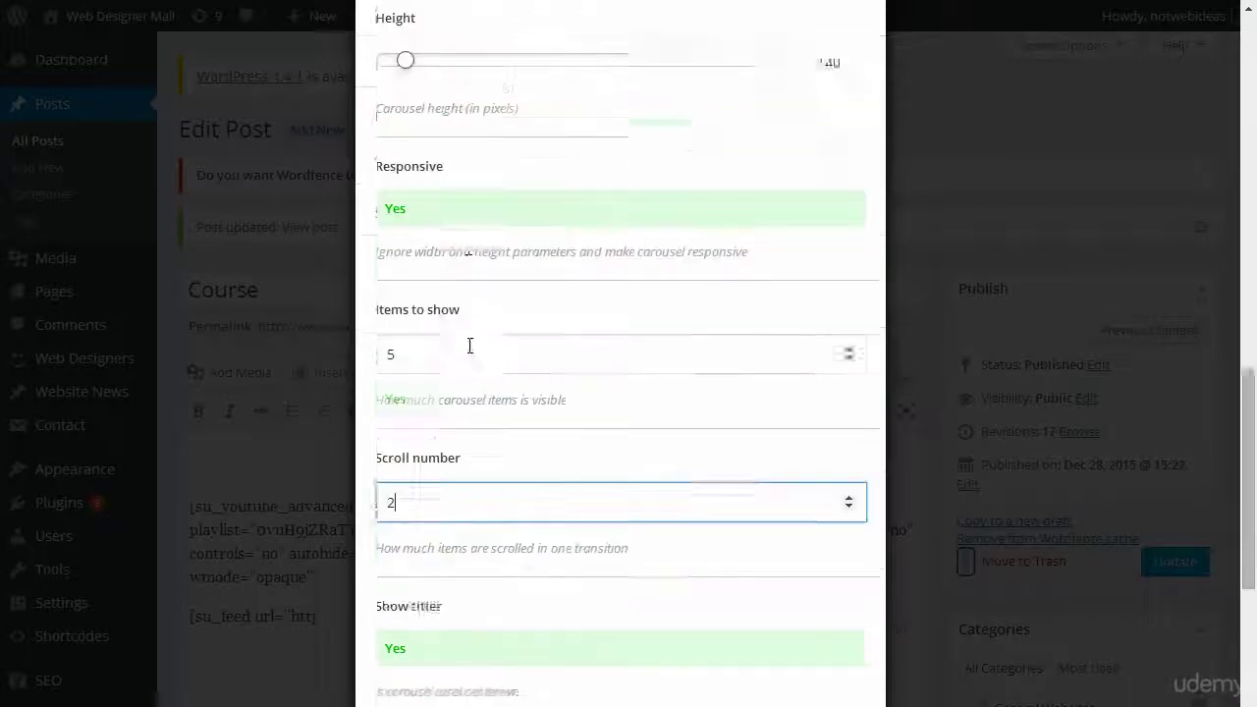
scroll(467, 349, "up", 5)
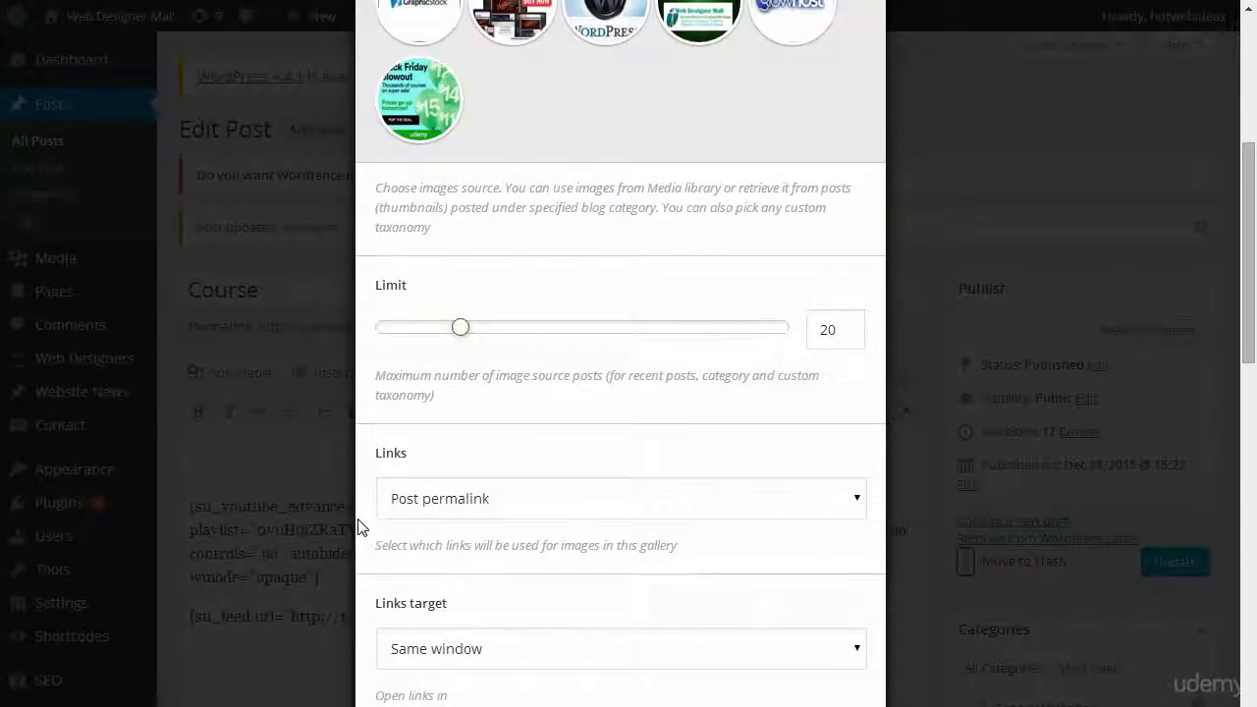
left_click(435, 506)
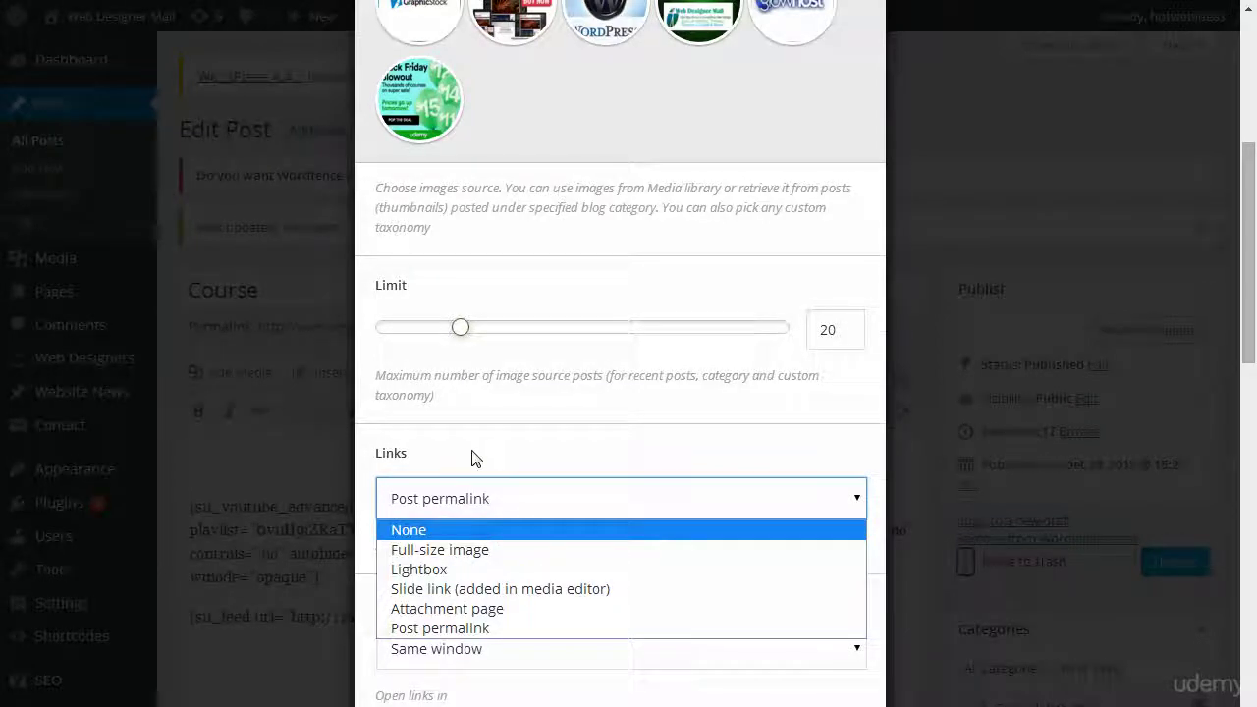
scroll(471, 458, "down", 7)
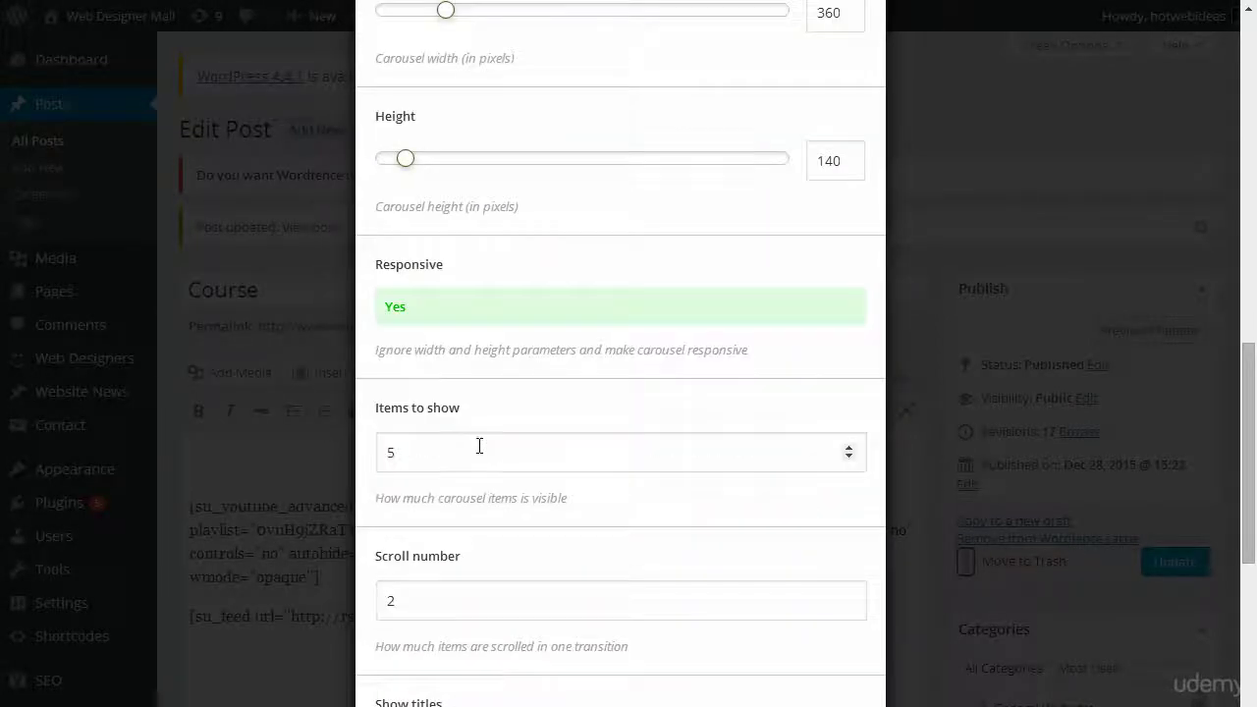
scroll(479, 445, "down", 4)
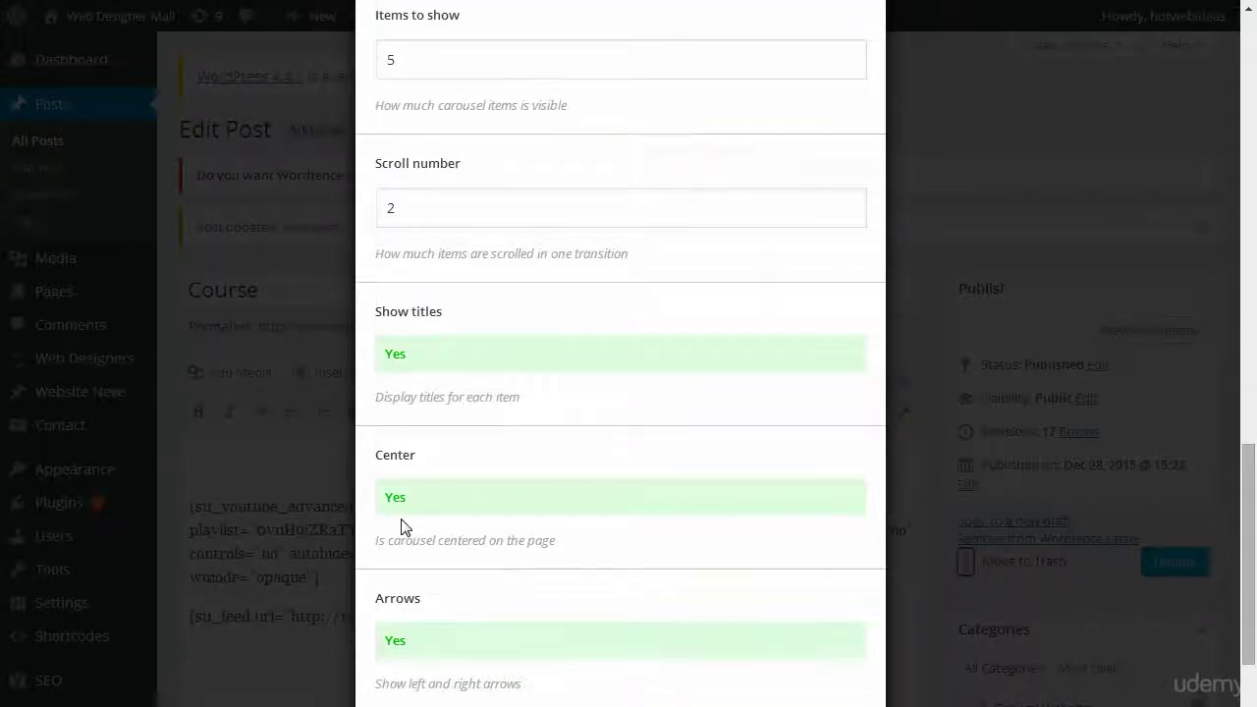
scroll(401, 527, "down", 2)
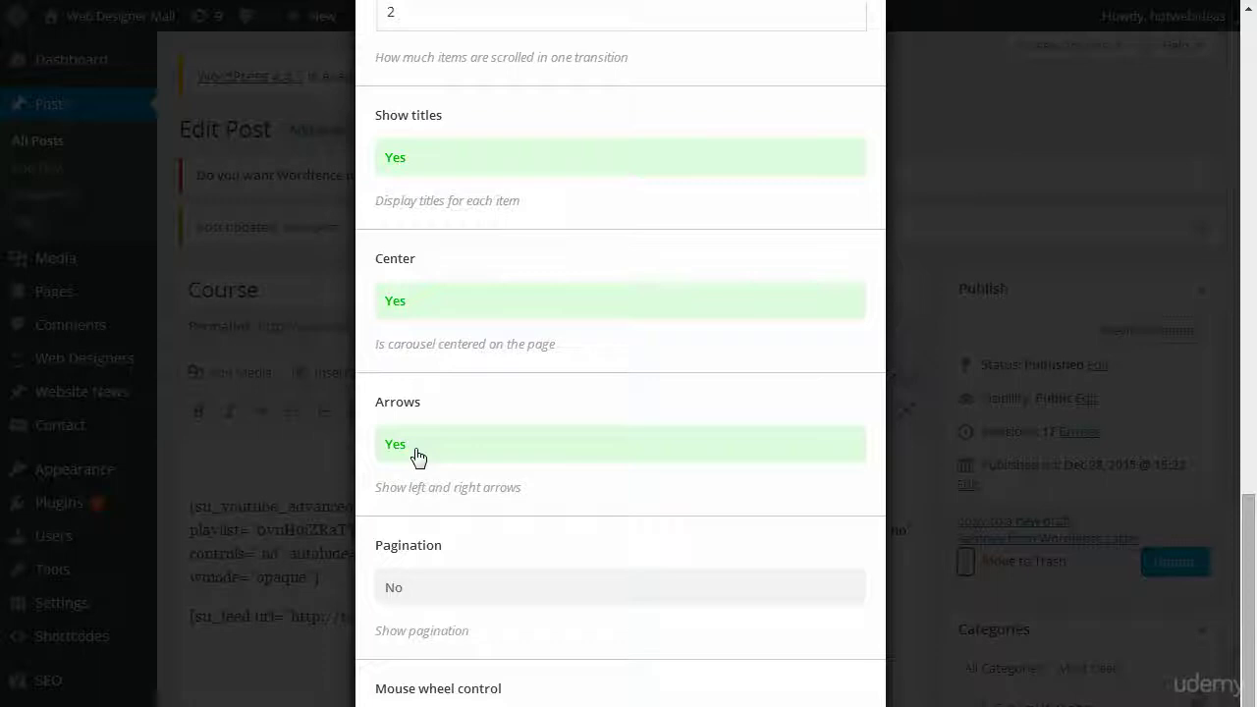
scroll(417, 457, "down", 3)
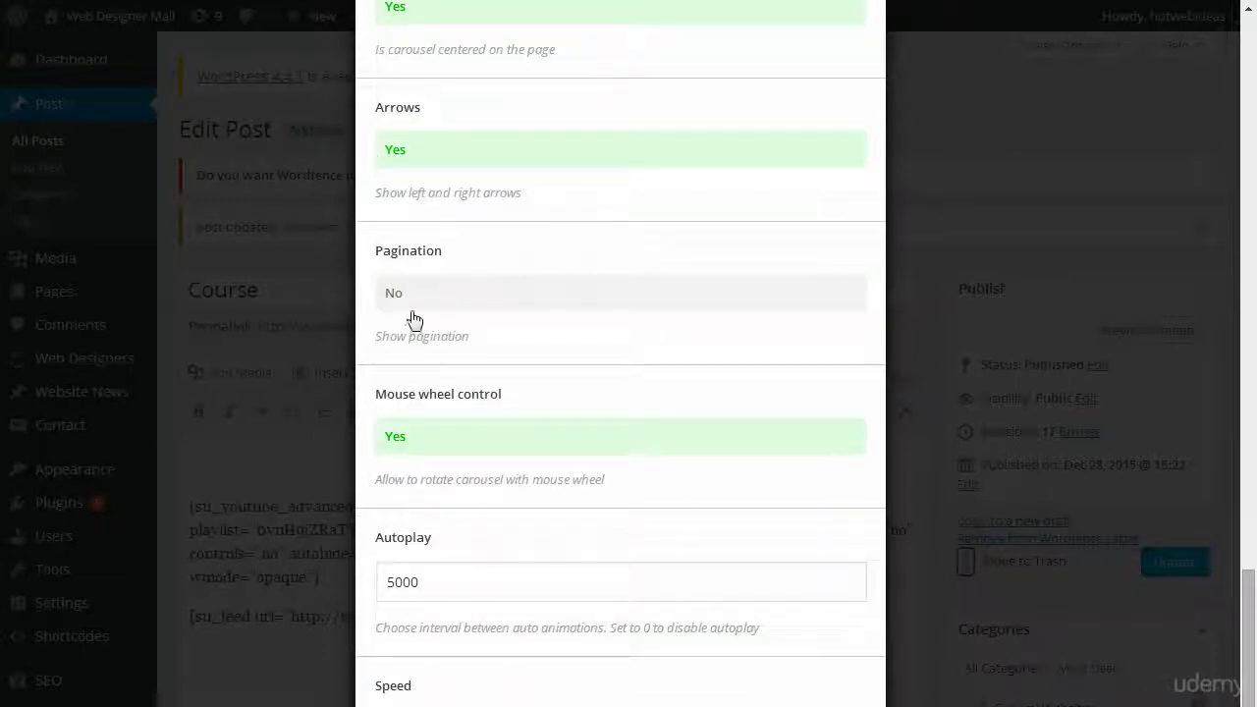
left_click(413, 314)
scroll(500, 546, "down", 2)
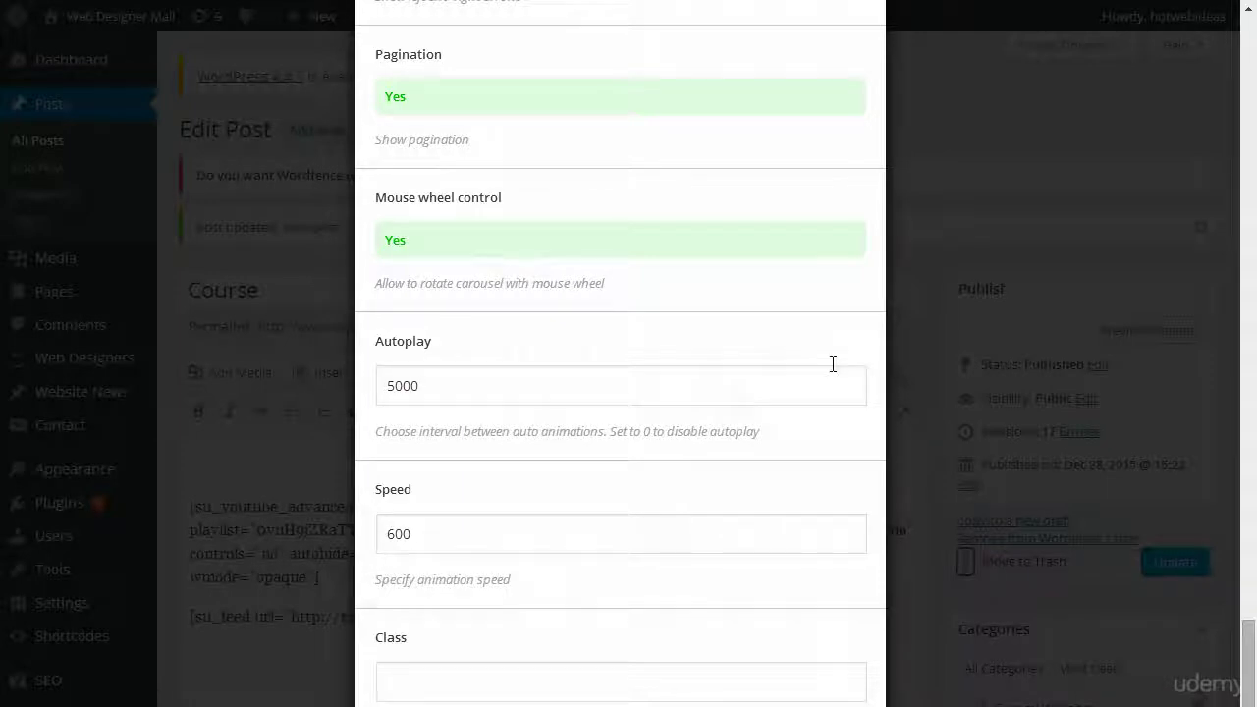
Step: Set Autoplay to 3000 ms, insert the carousel into the Course post, and update it
left_click(850, 390)
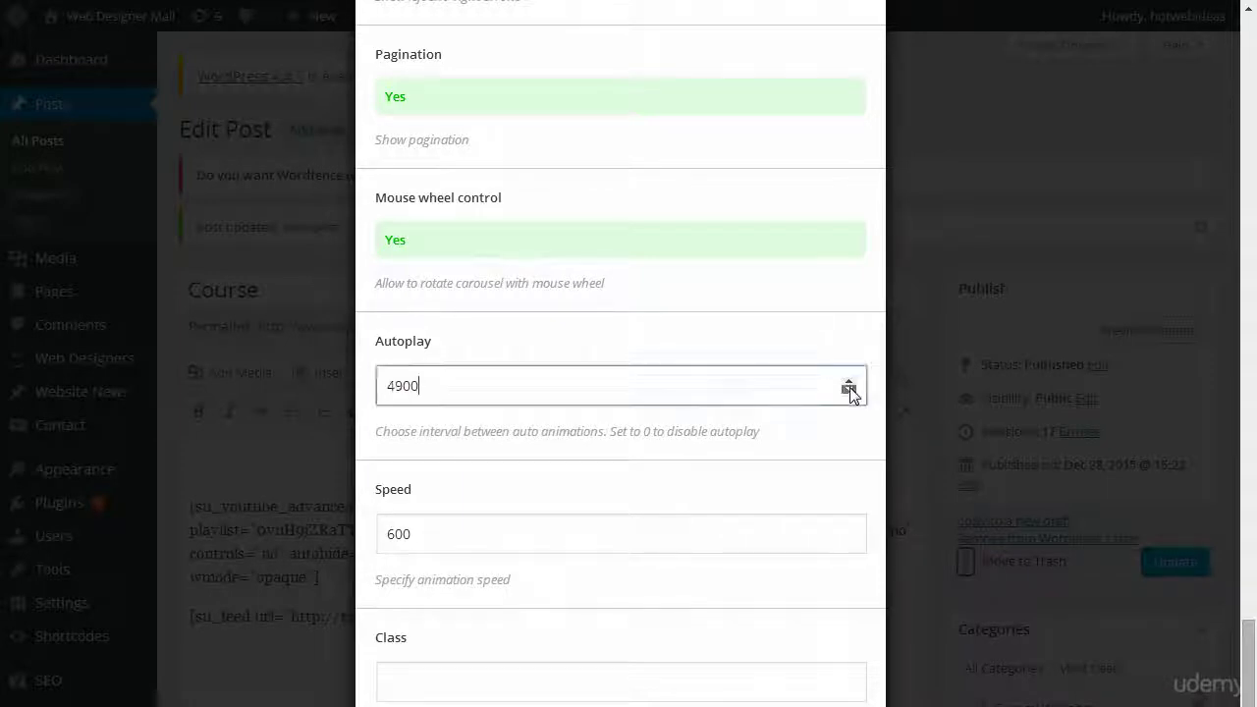
double_click(401, 384)
type("30")
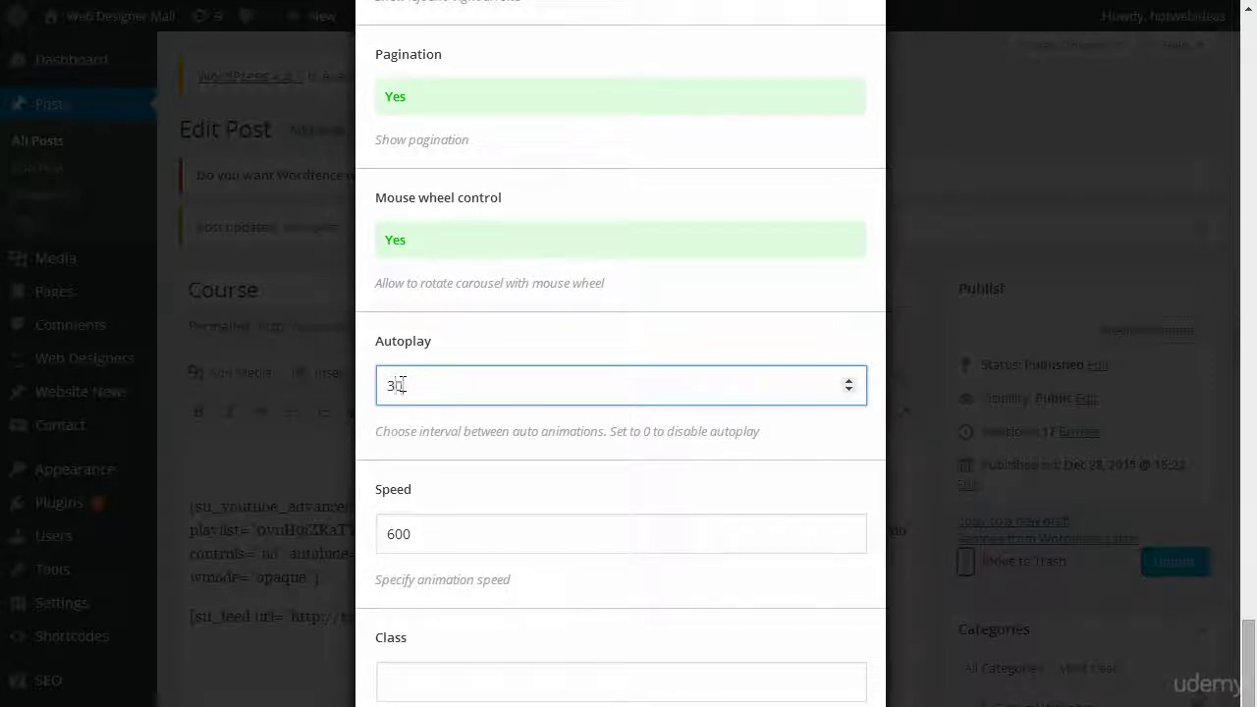
scroll(412, 407, "down", 1)
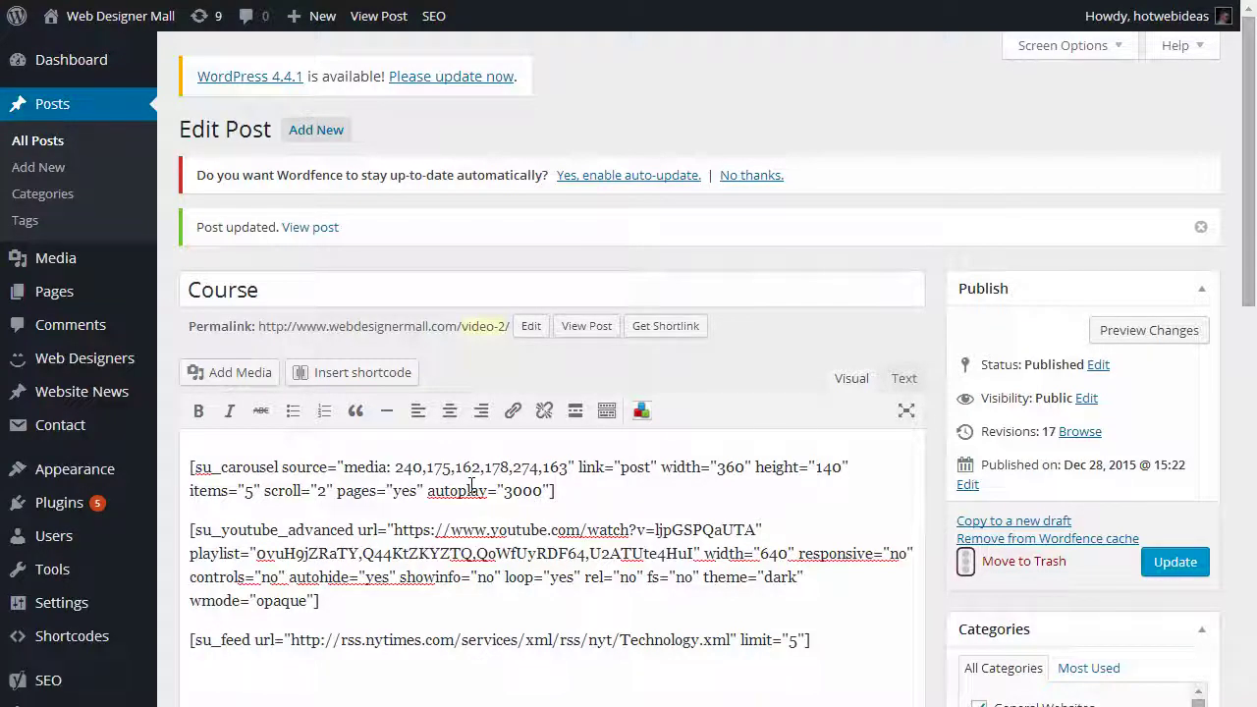
left_click(1188, 565)
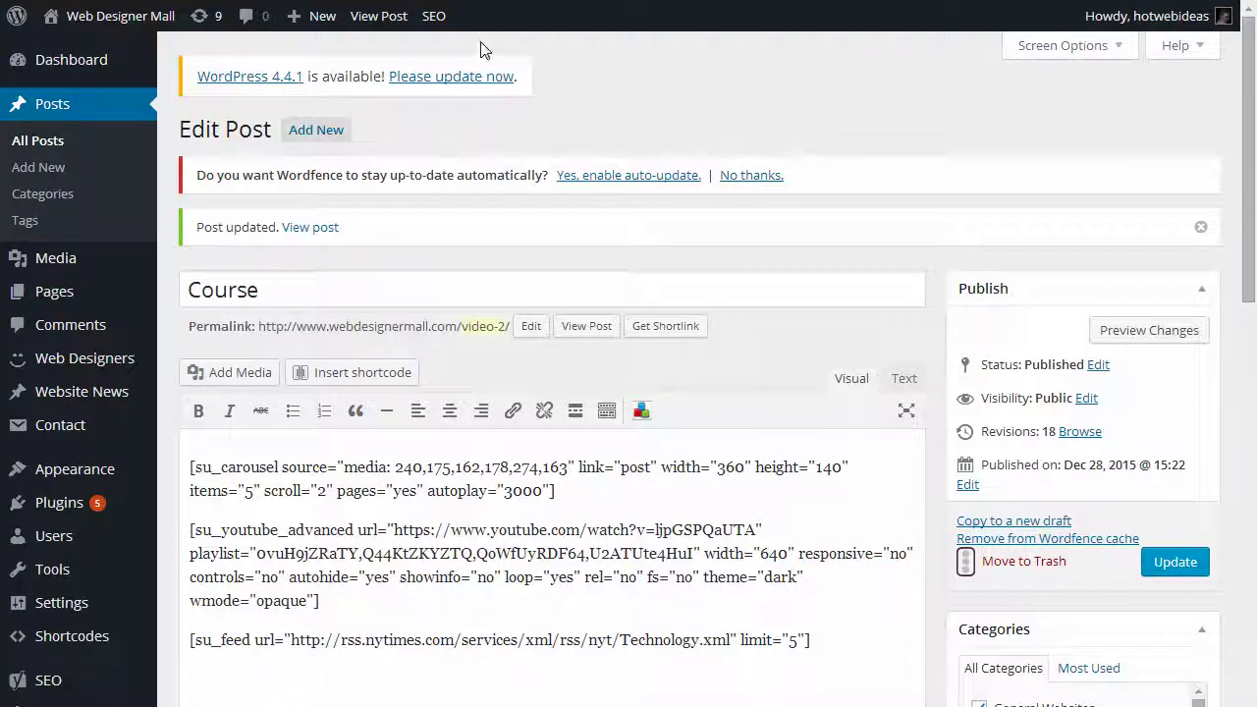
left_click(308, 234)
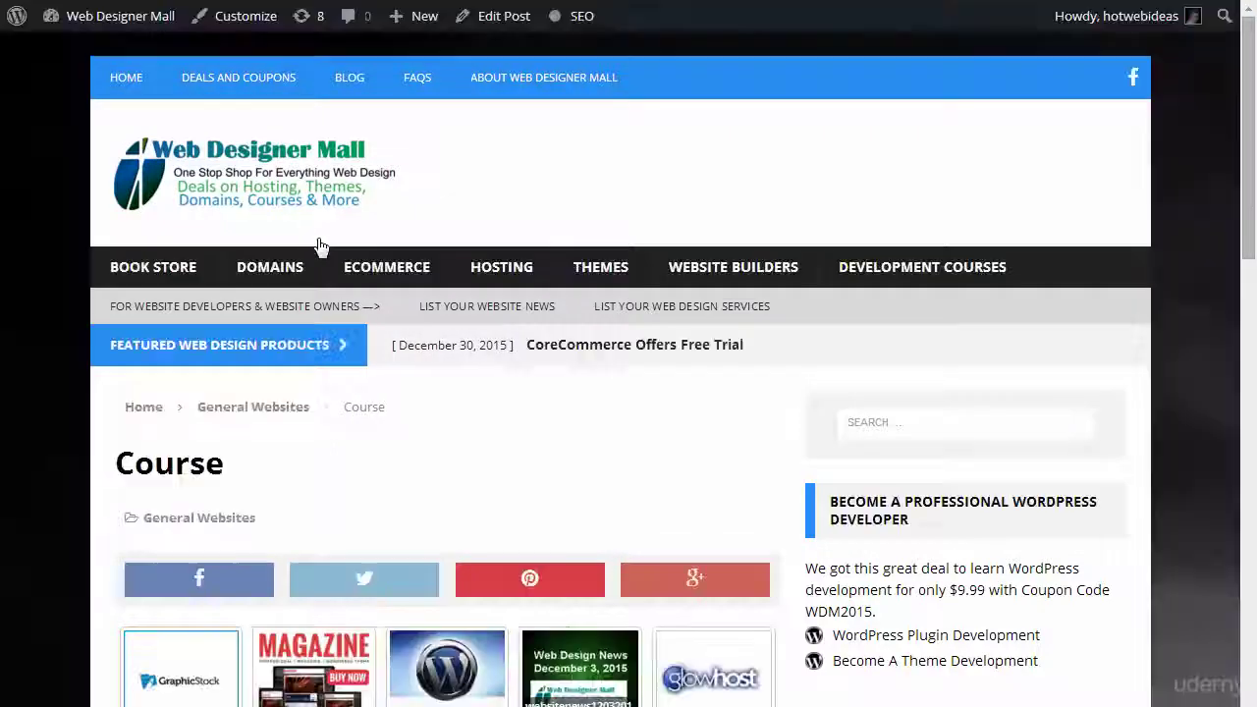
Step: Slide the live Course post's carousel backward and forward with its arrows
scroll(415, 560, "down", 1)
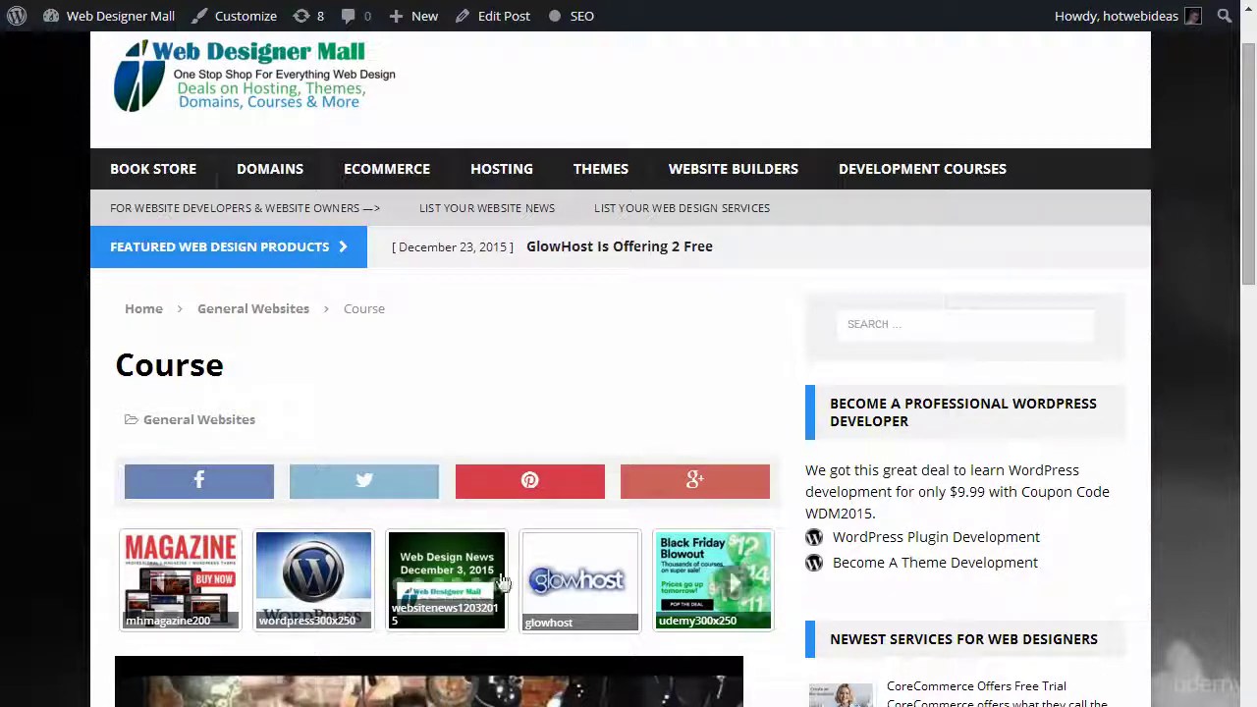
left_click(157, 586)
left_click(157, 586)
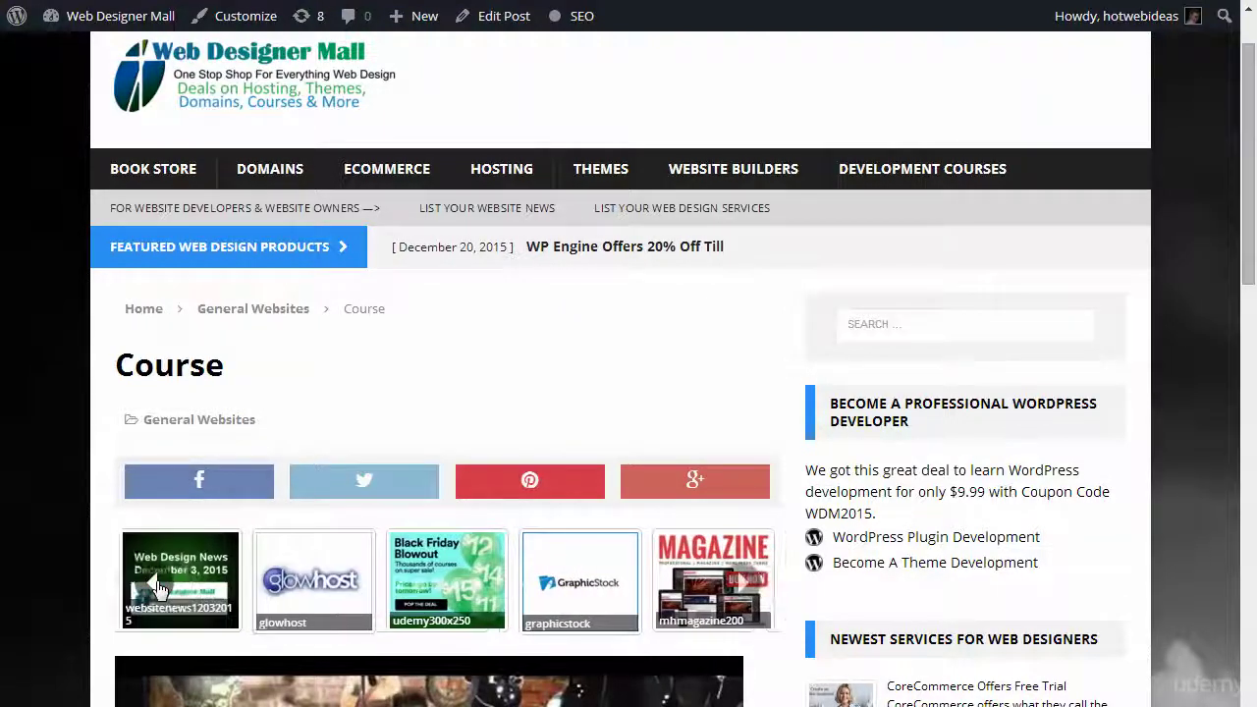
left_click(739, 584)
left_click(739, 584)
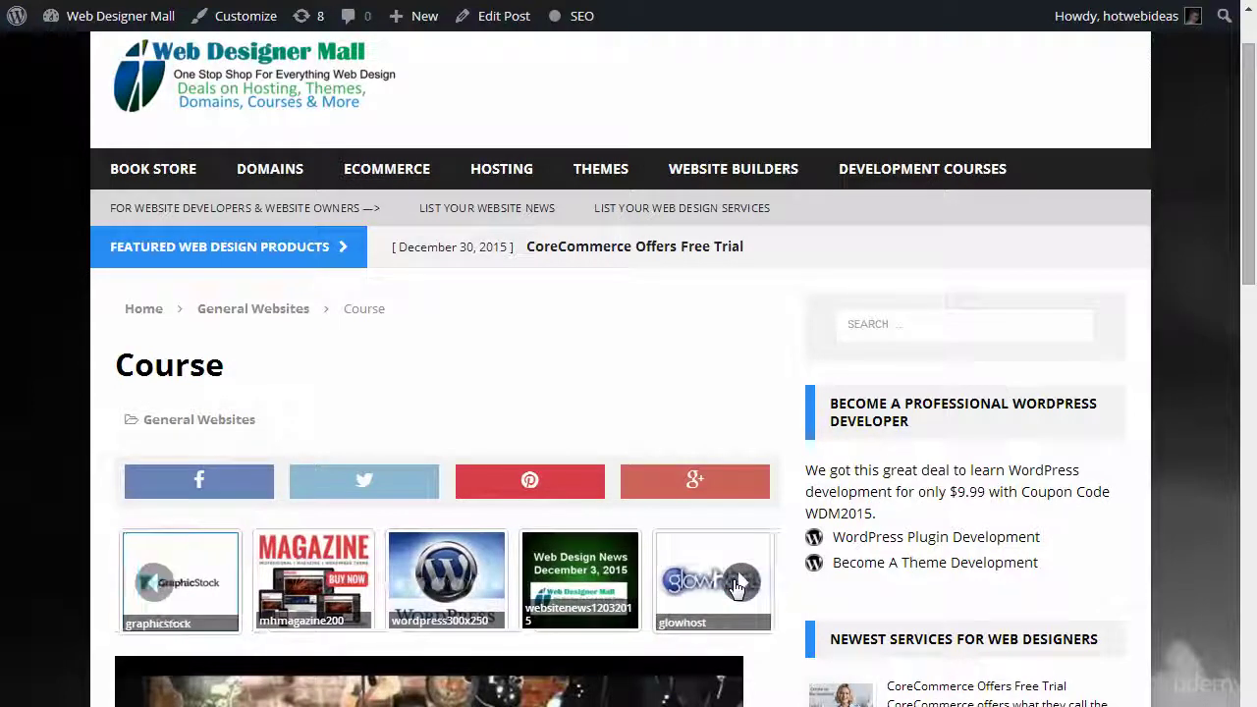
left_click(738, 584)
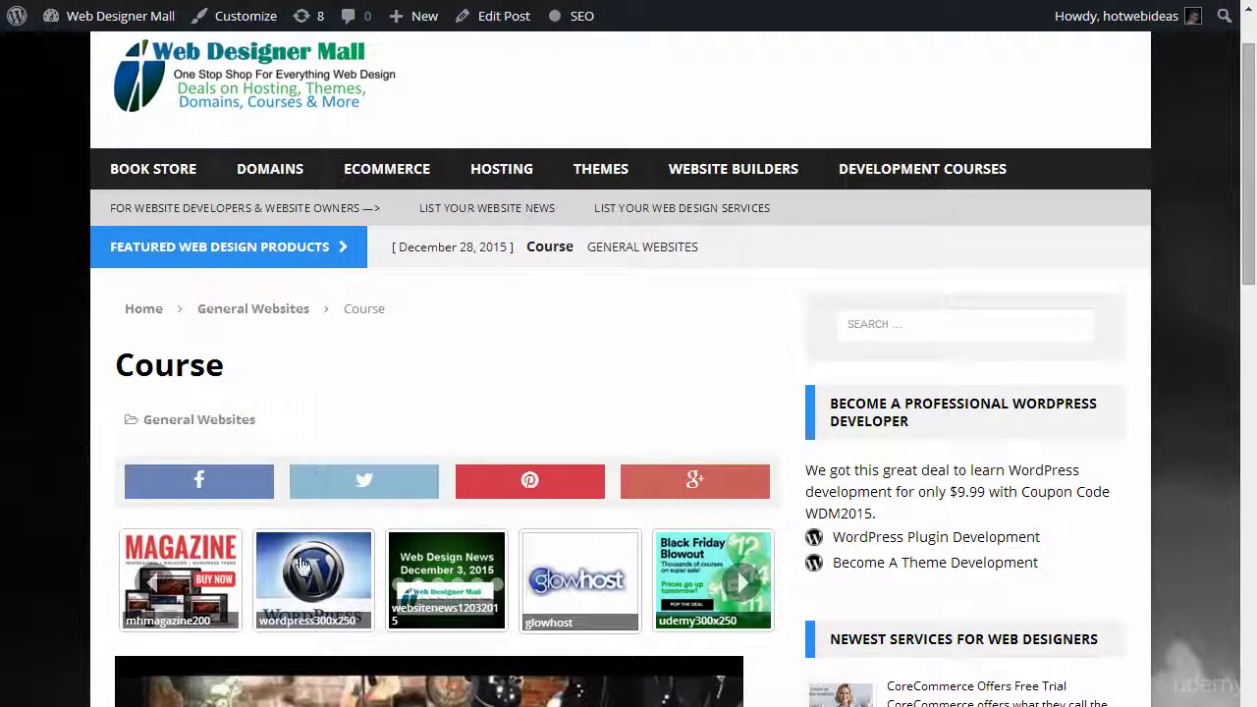
Step: Open the wordpress300x250 and mhmagazine200 images, seeing separate attachment pages, and return each time
left_click(481, 582)
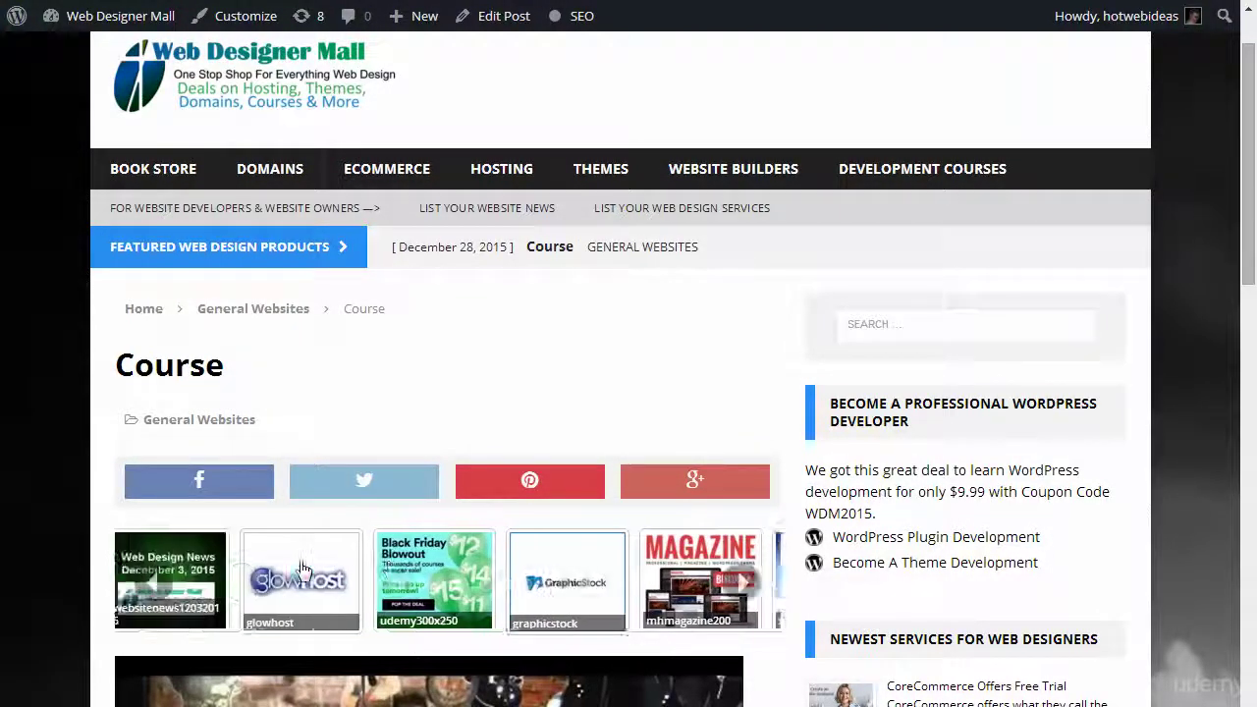
scroll(481, 570, "down", 3)
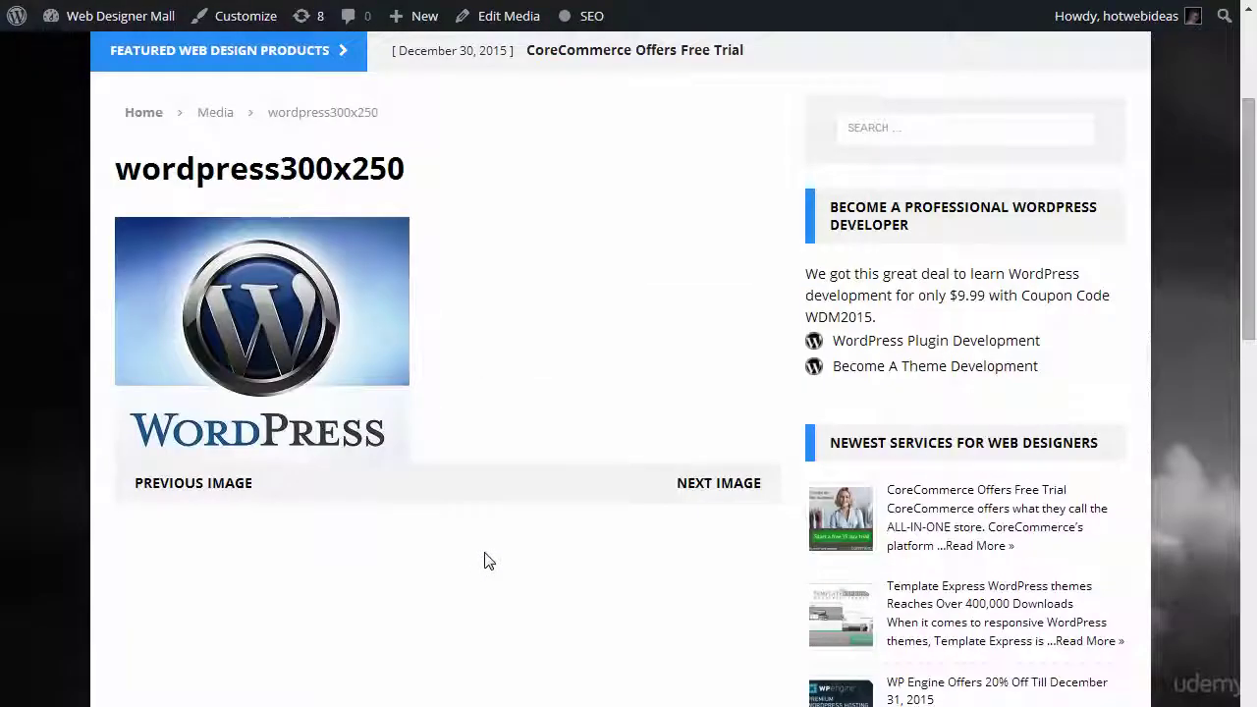
scroll(485, 560, "up", 2)
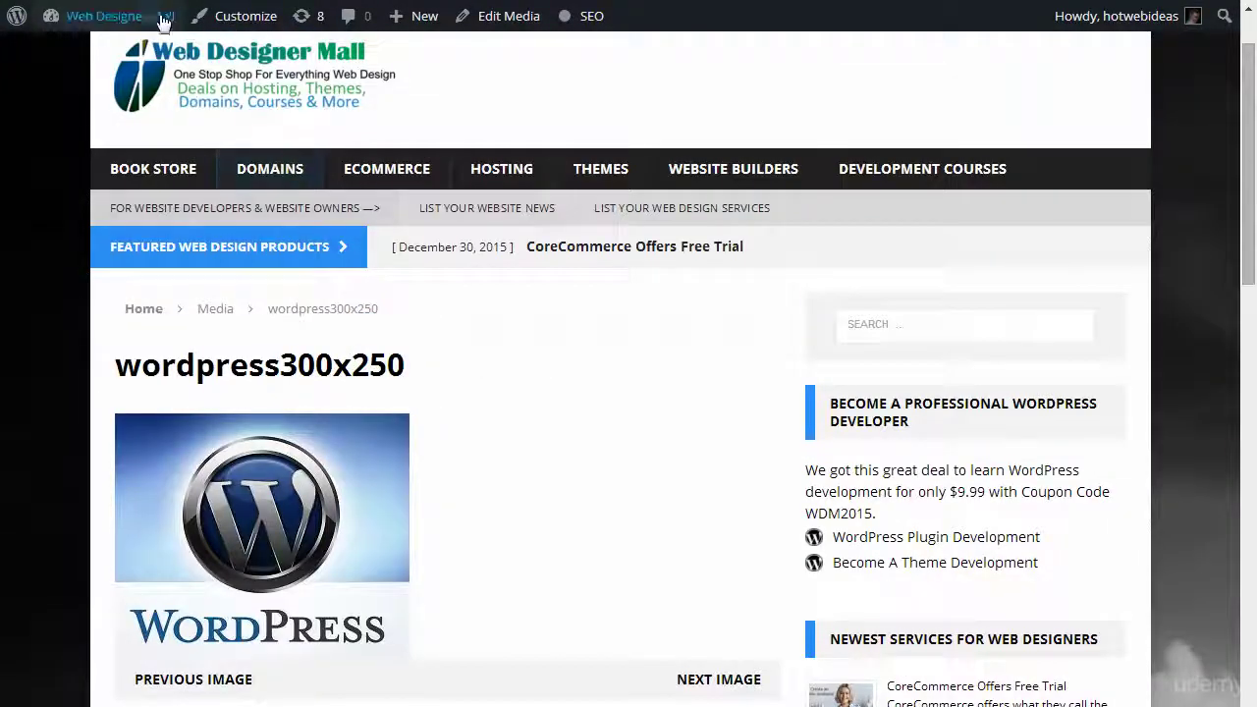
key("alt+Left")
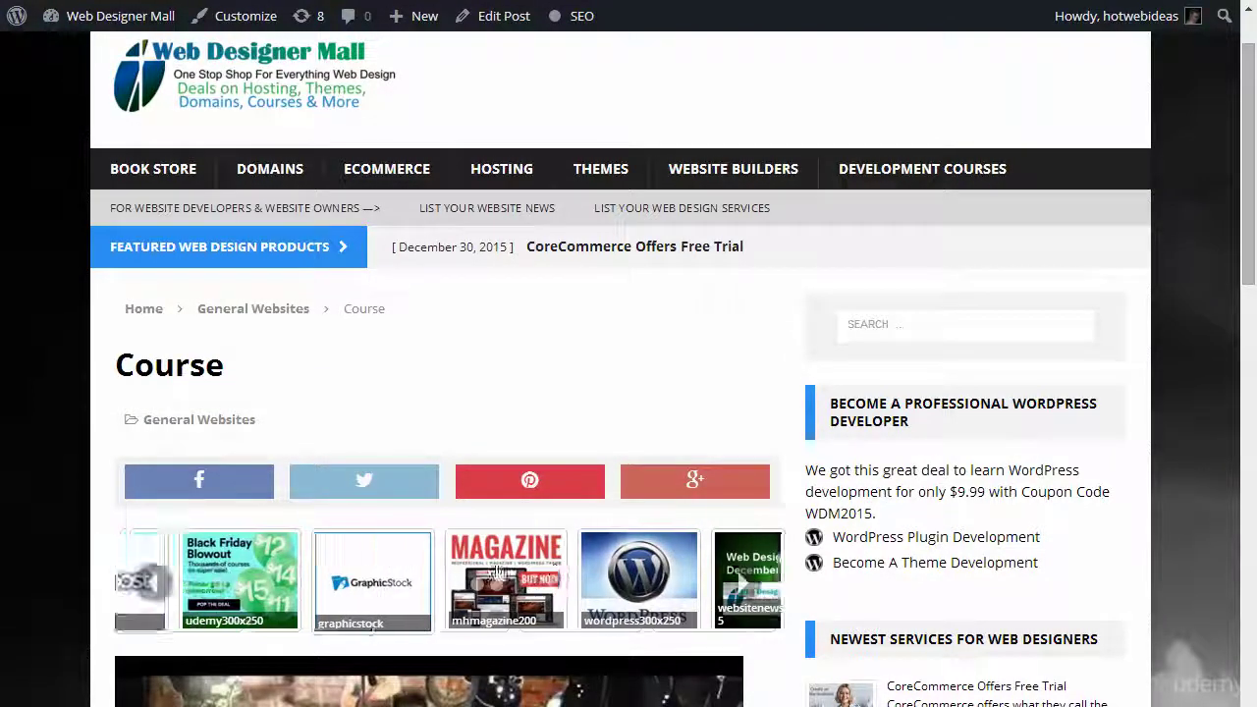
left_click(570, 577)
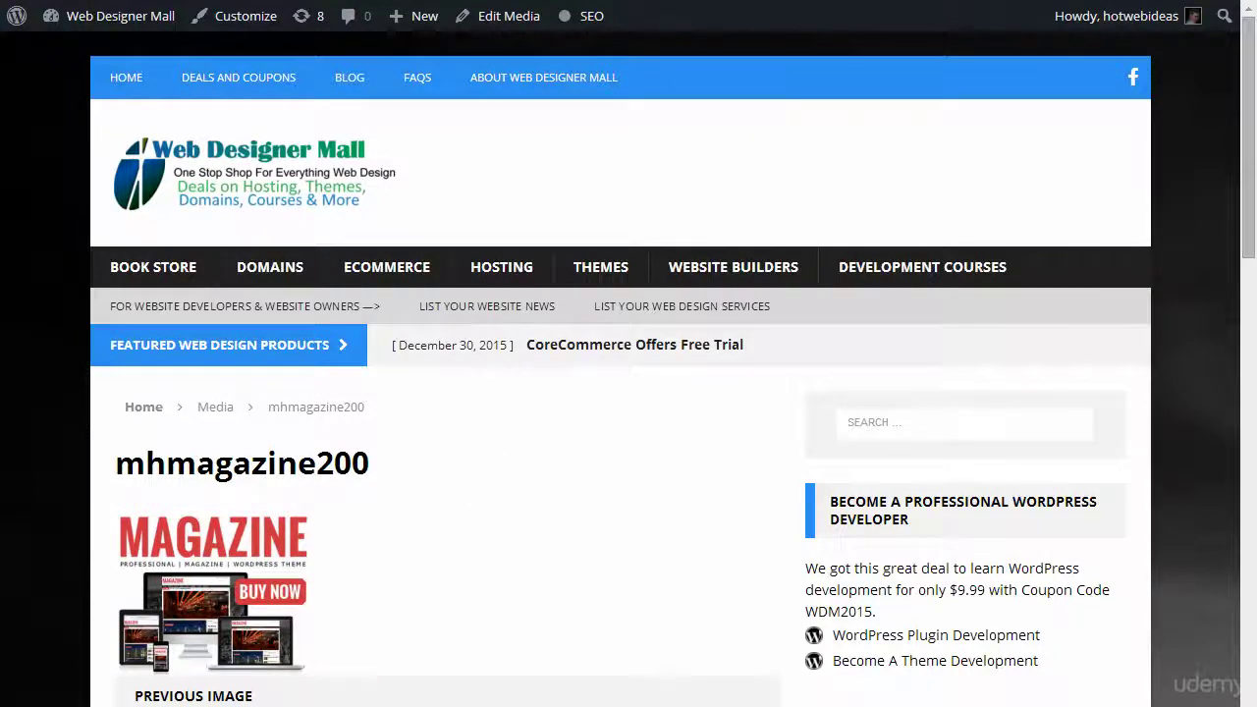
key("alt+Left")
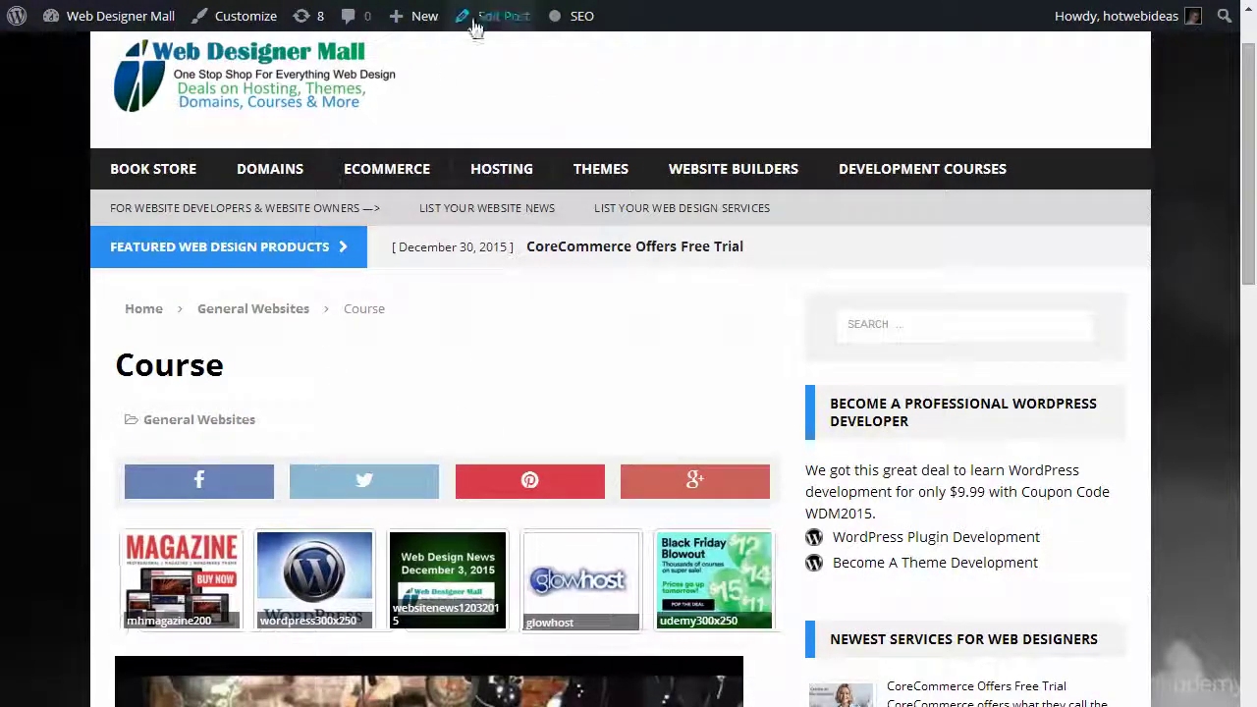
Step: Change the shortcode's link="post" to link="lightbox" and update the Course post
mouse_move(481, 21)
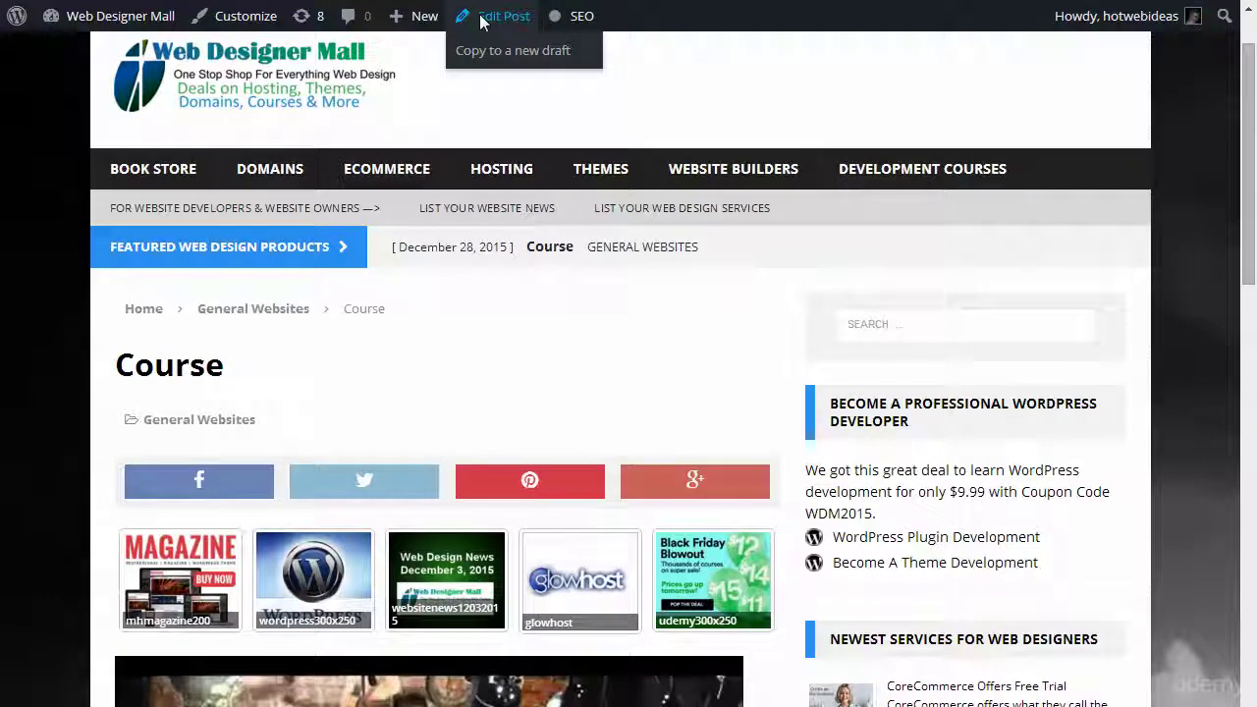
left_click(481, 18)
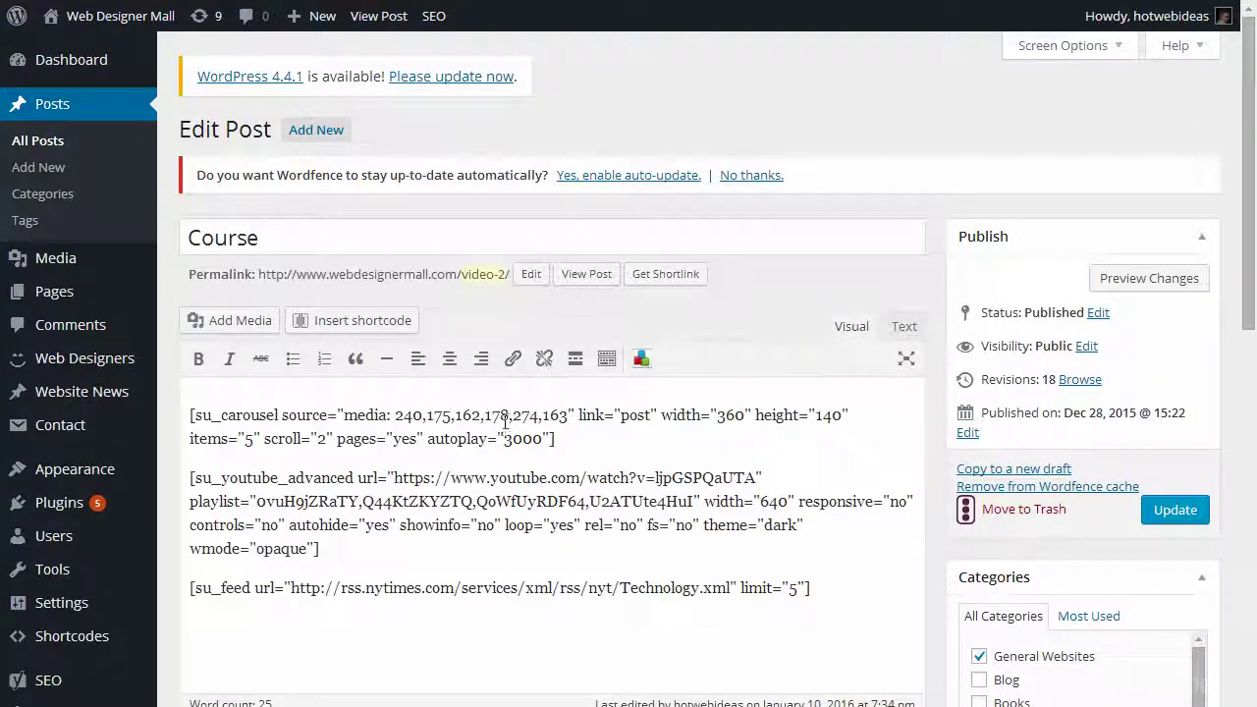
double_click(648, 417)
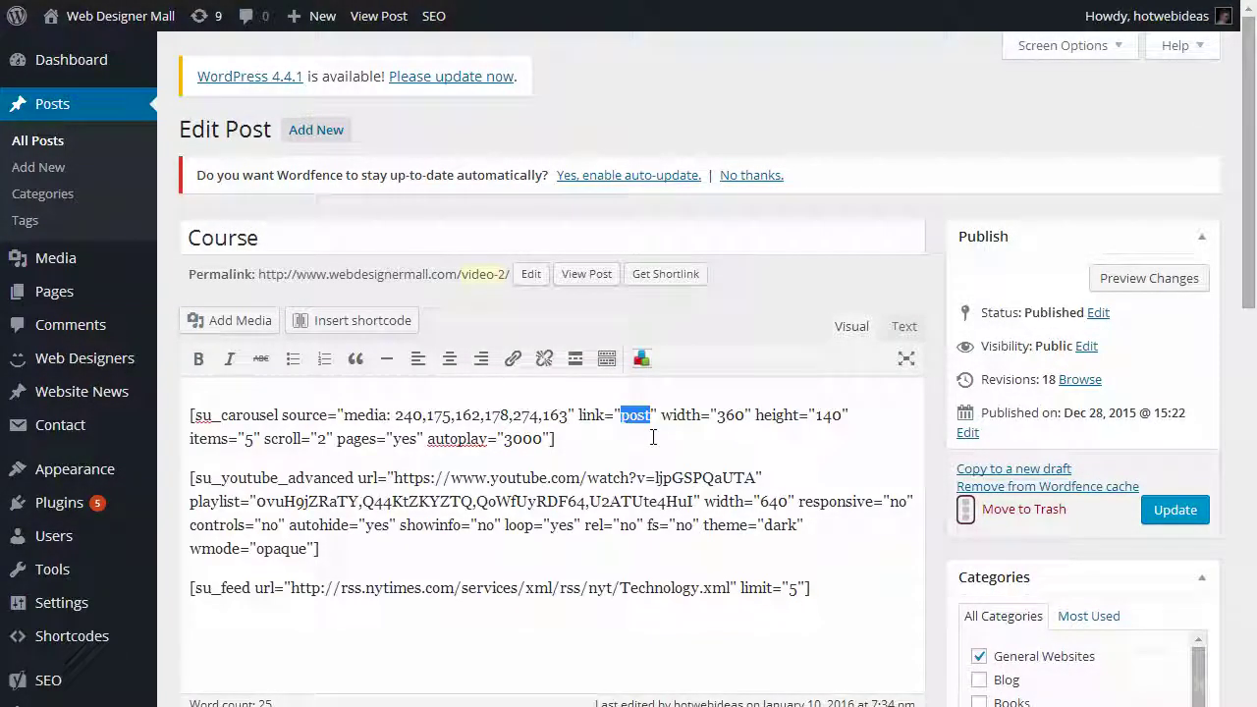
type("lightbox")
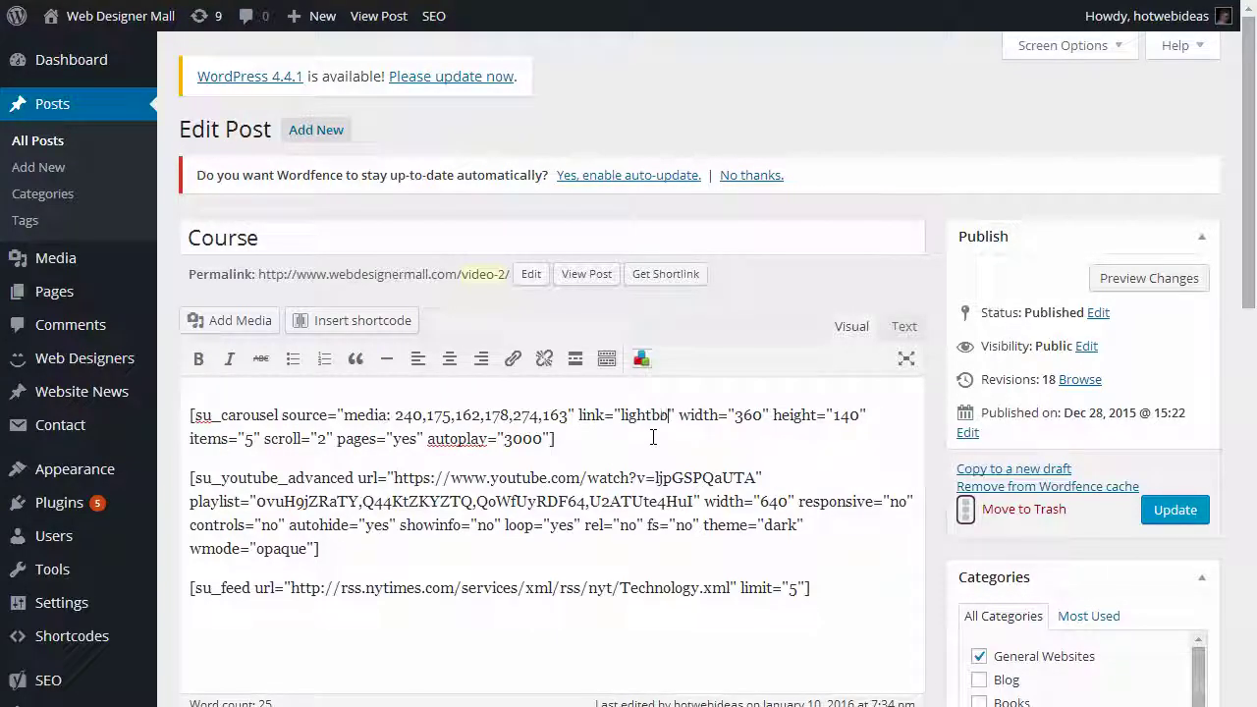
left_click(1152, 507)
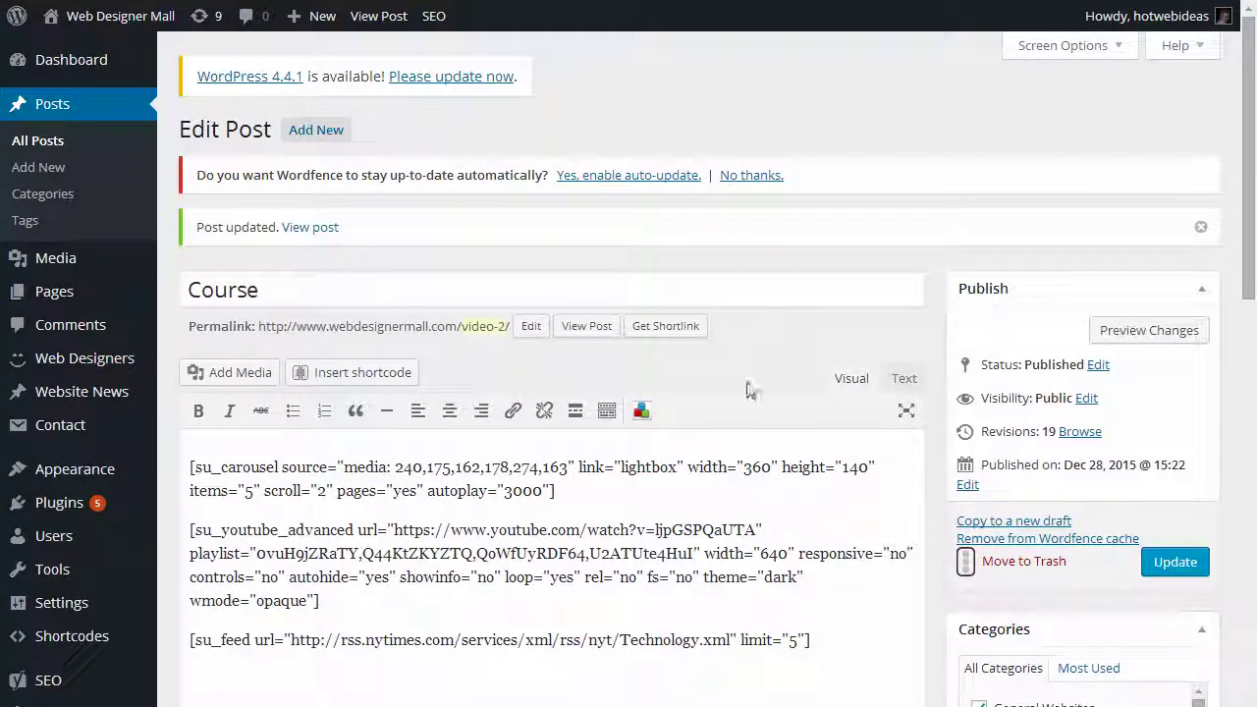
left_click(299, 236)
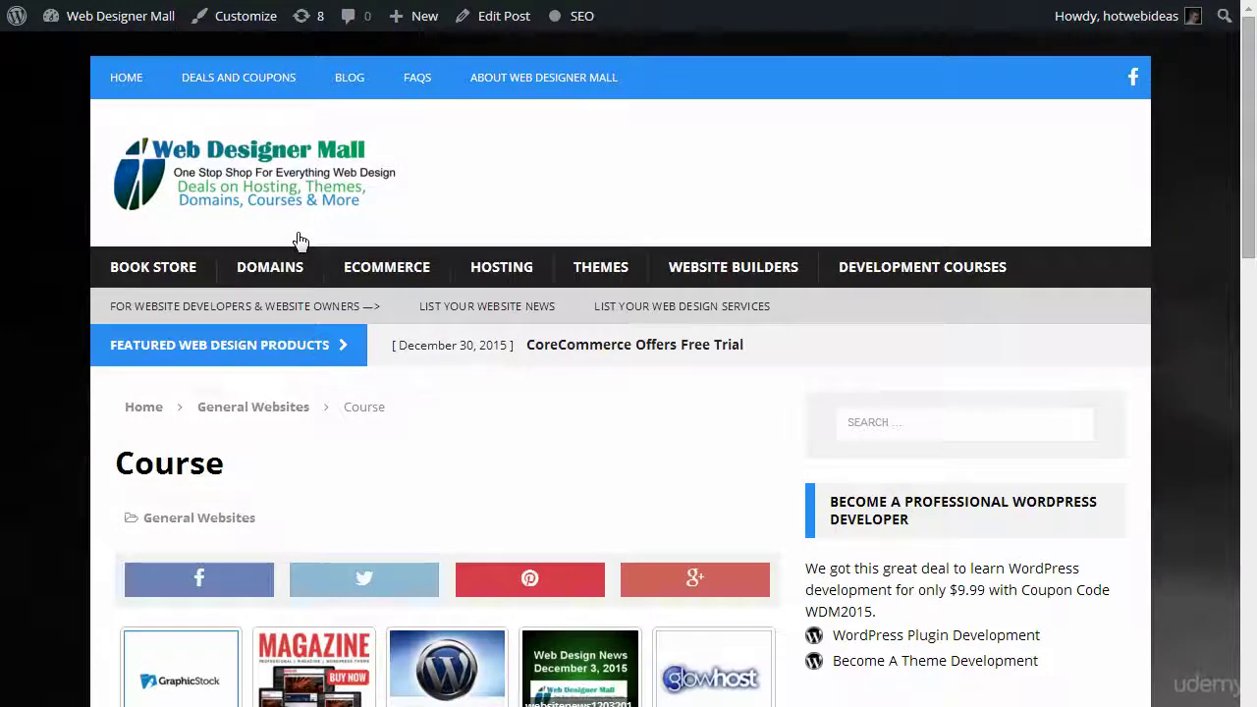
Step: On the live Course post, open the wordpress300x250 and graphicstock carousel images in the lightbox, closing each
scroll(243, 513, "down", 2)
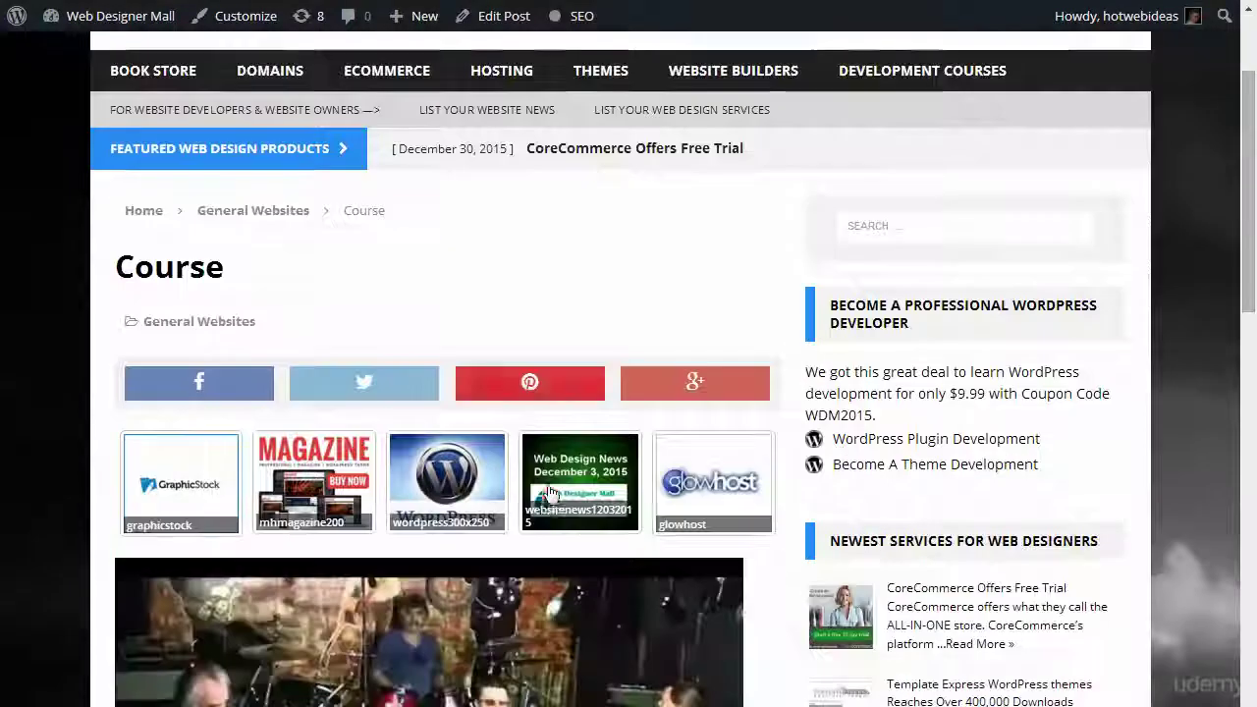
left_click(442, 459)
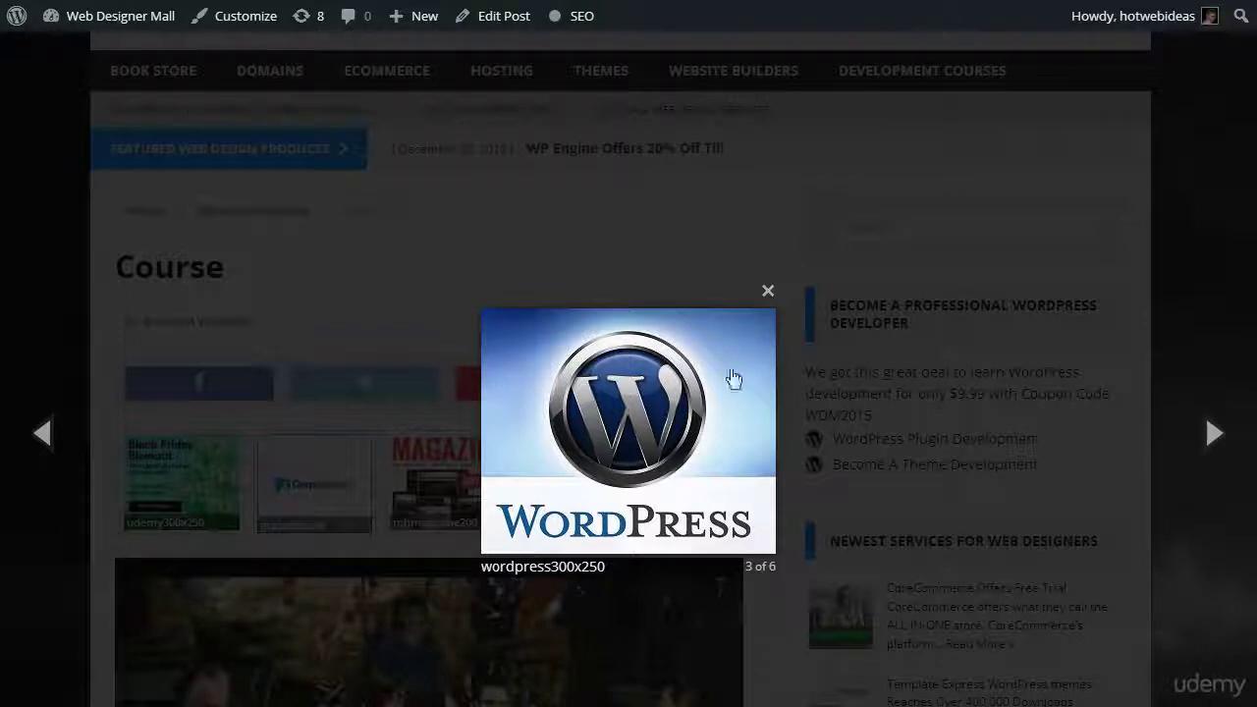
left_click(771, 292)
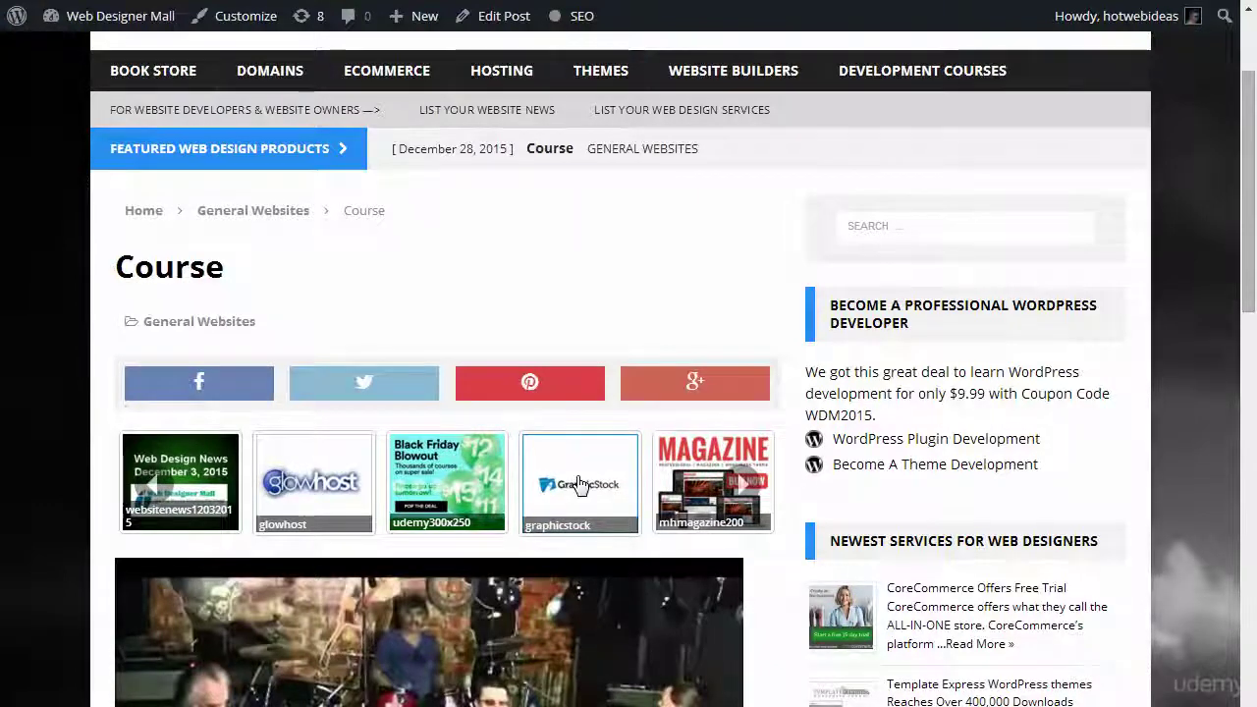
left_click(585, 478)
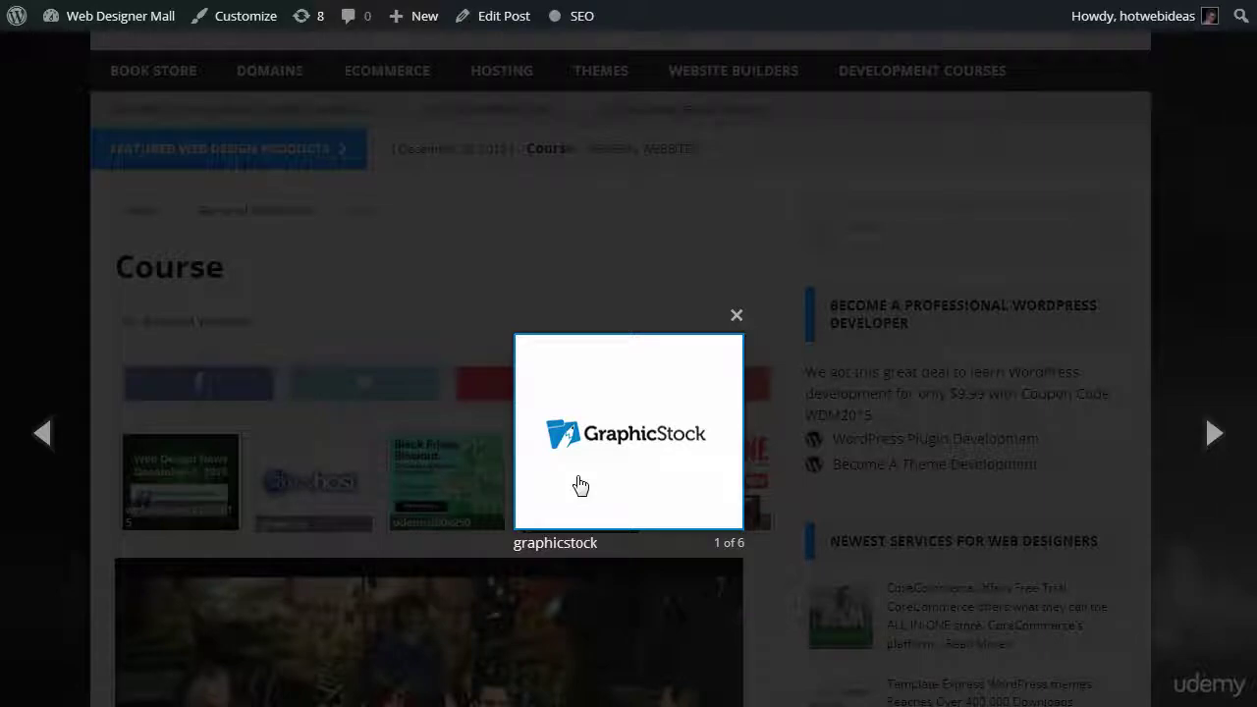
left_click(736, 316)
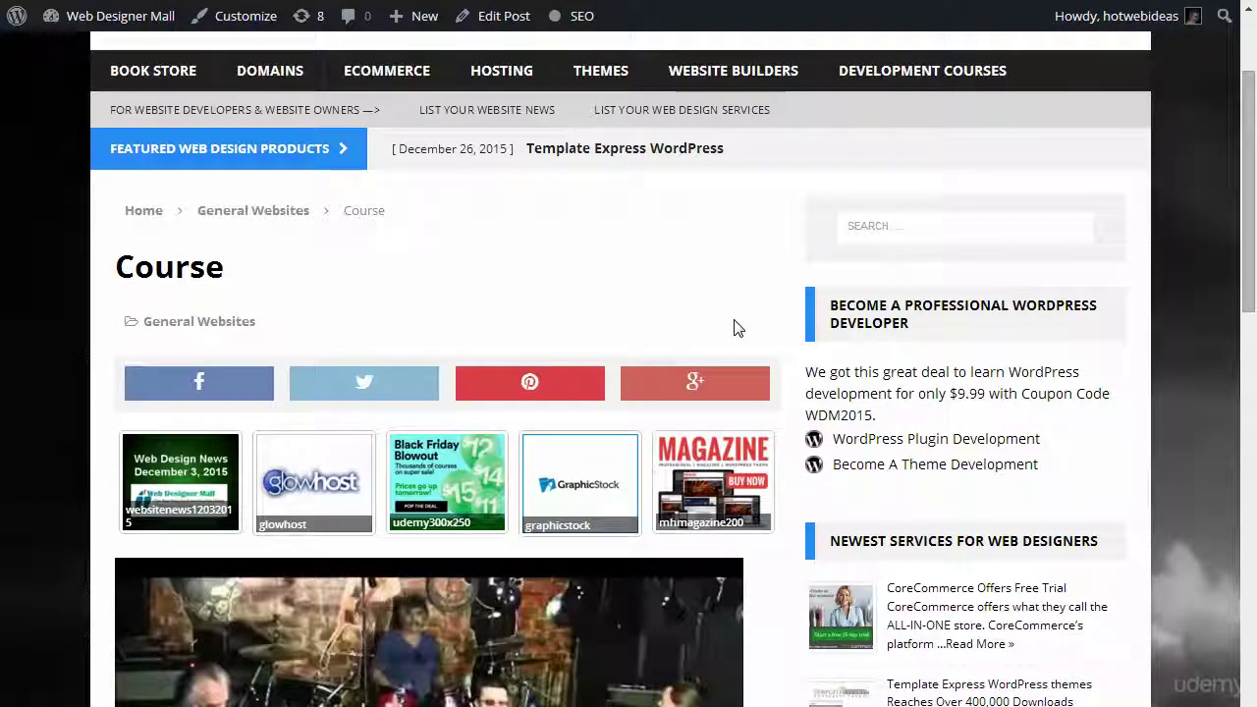